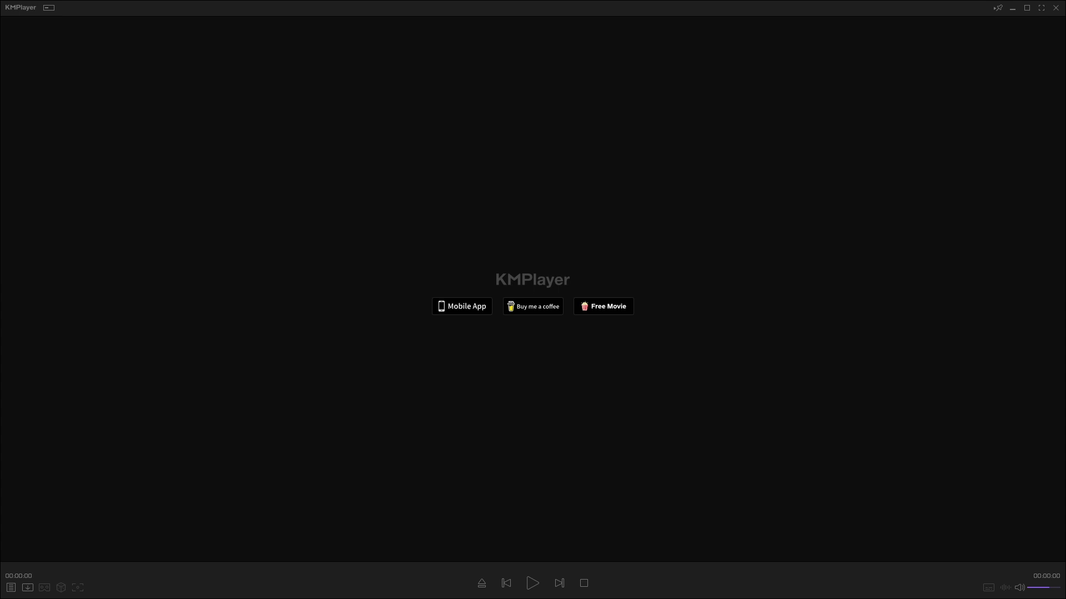
click(1020, 14)
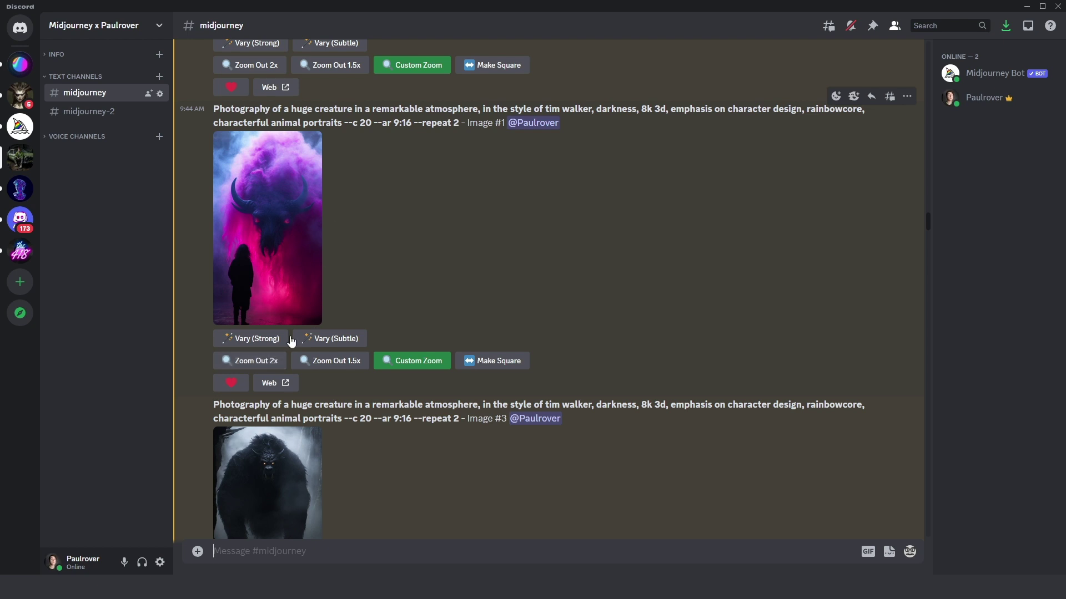
mouse_move(215, 109)
mouse_down()
mouse_move(411, 123)
mouse_move(222, 109)
mouse_up()
click(411, 123)
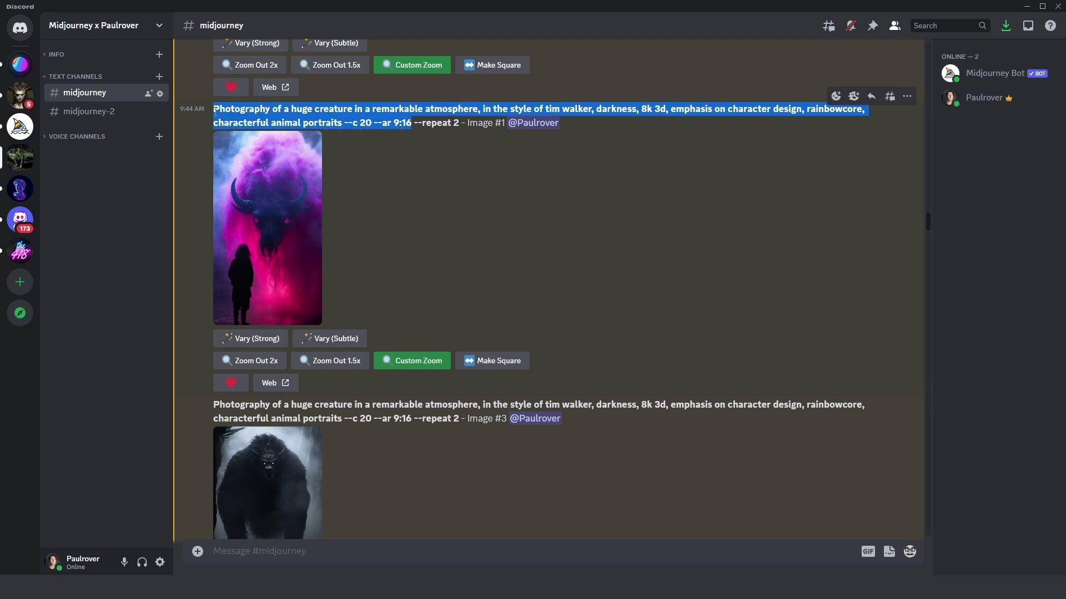
click(427, 204)
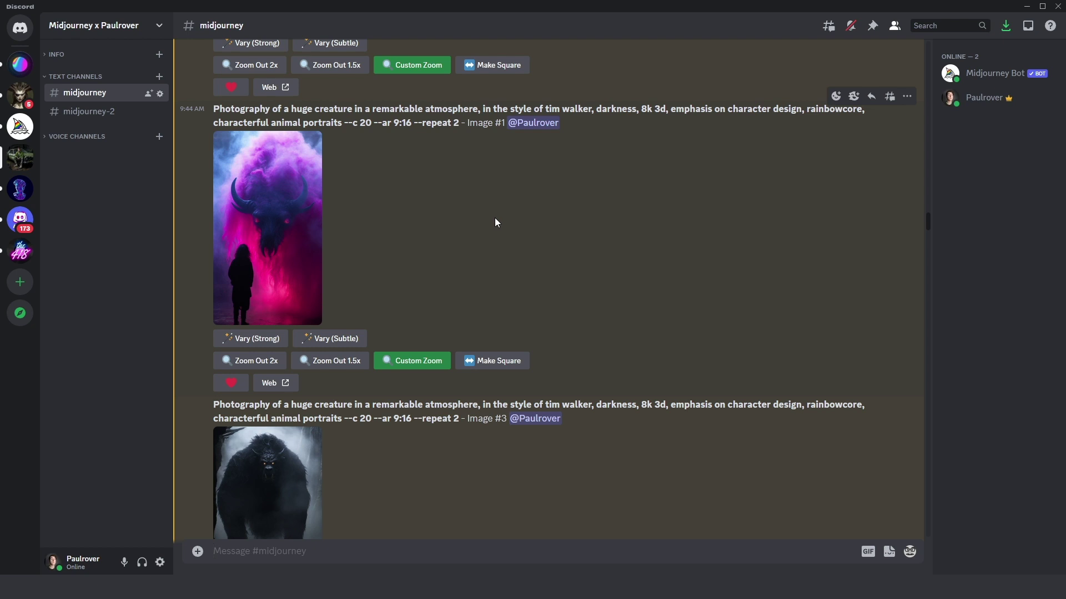
click(406, 362)
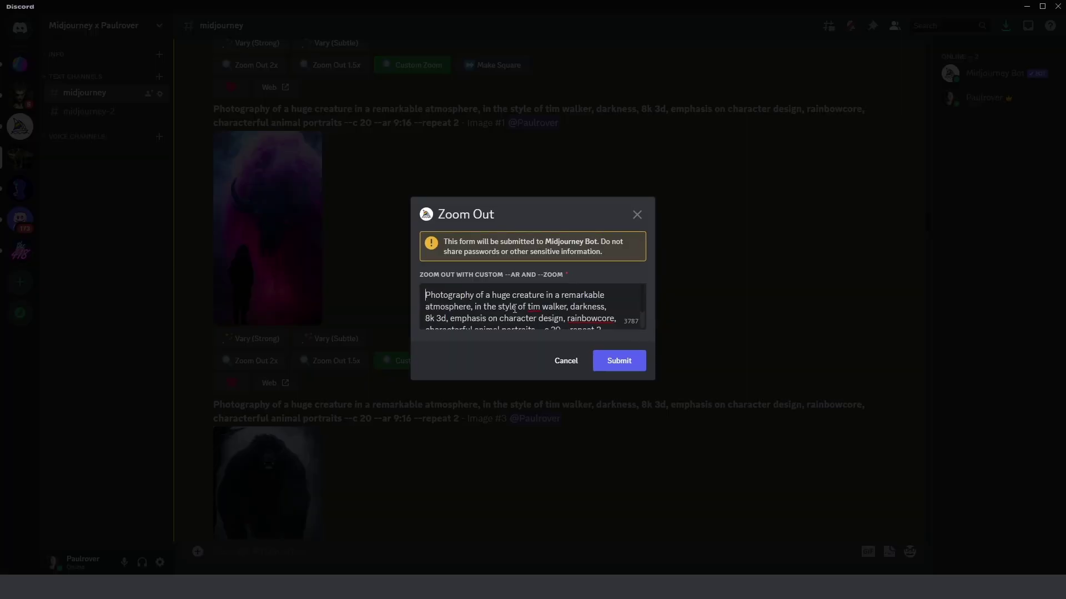
click(637, 214)
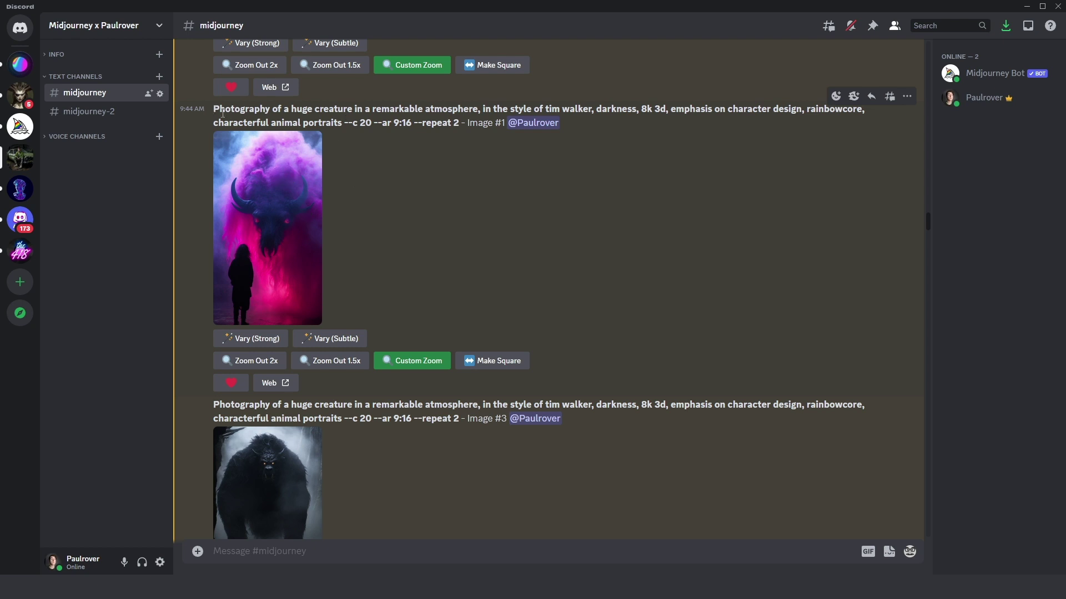
Step: Scroll past the bison prompt to the night club dance party post and view its enlarged image
drag(215, 111, 389, 123)
click(389, 123)
scroll(345, 284, down, 10)
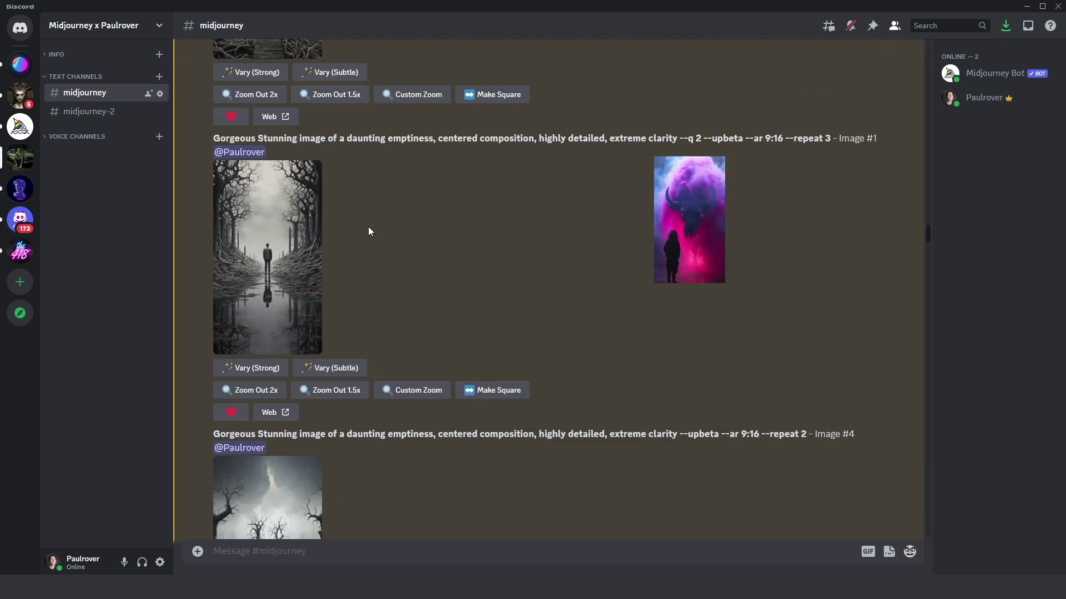
scroll(371, 219, down, 15)
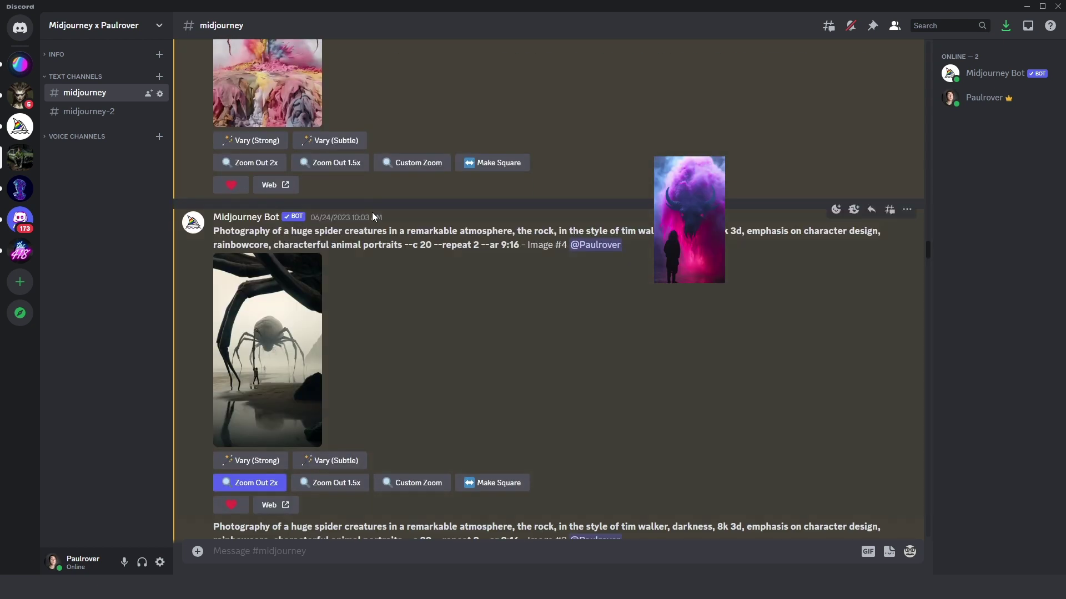
scroll(372, 217, down, 10)
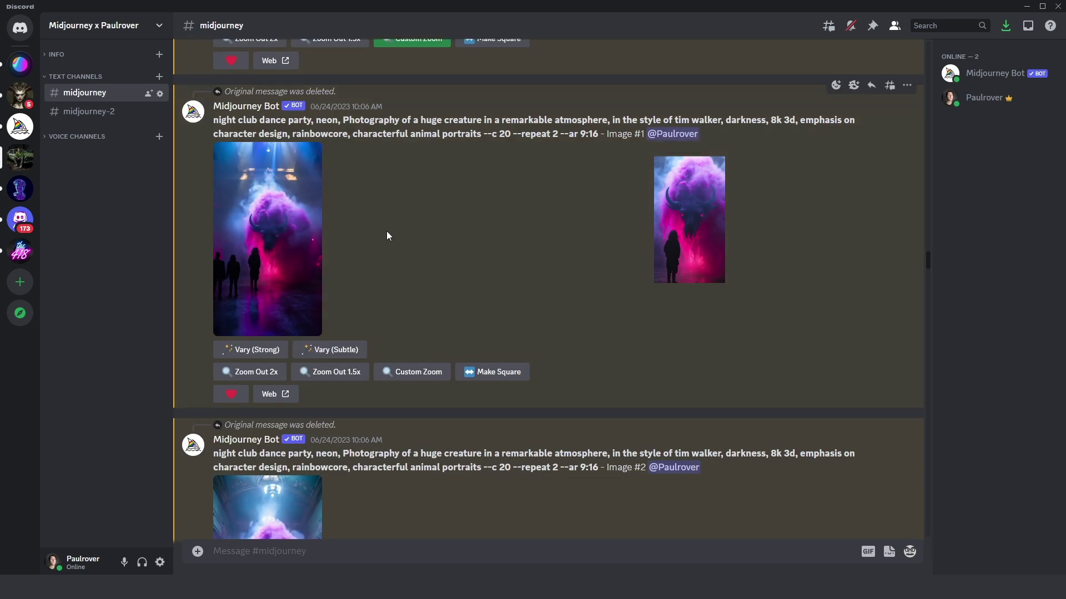
drag(214, 118, 343, 121)
click(276, 228)
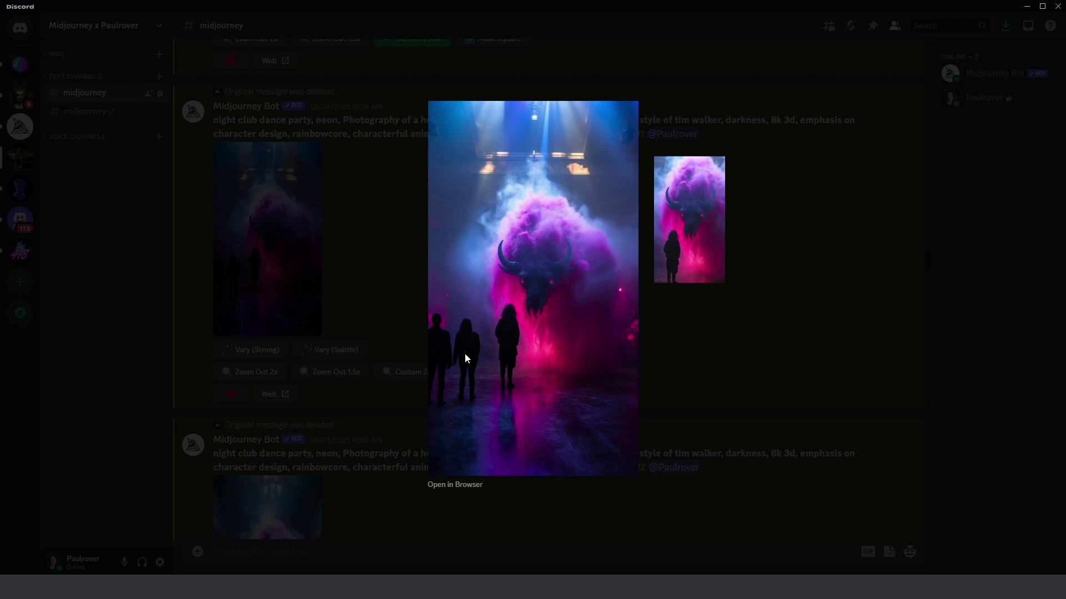
click(787, 289)
Step: Select the 'reflection on the mirror' prompt and preview its enlarged image
scroll(343, 184, down, 7)
scroll(275, 333, up, 3)
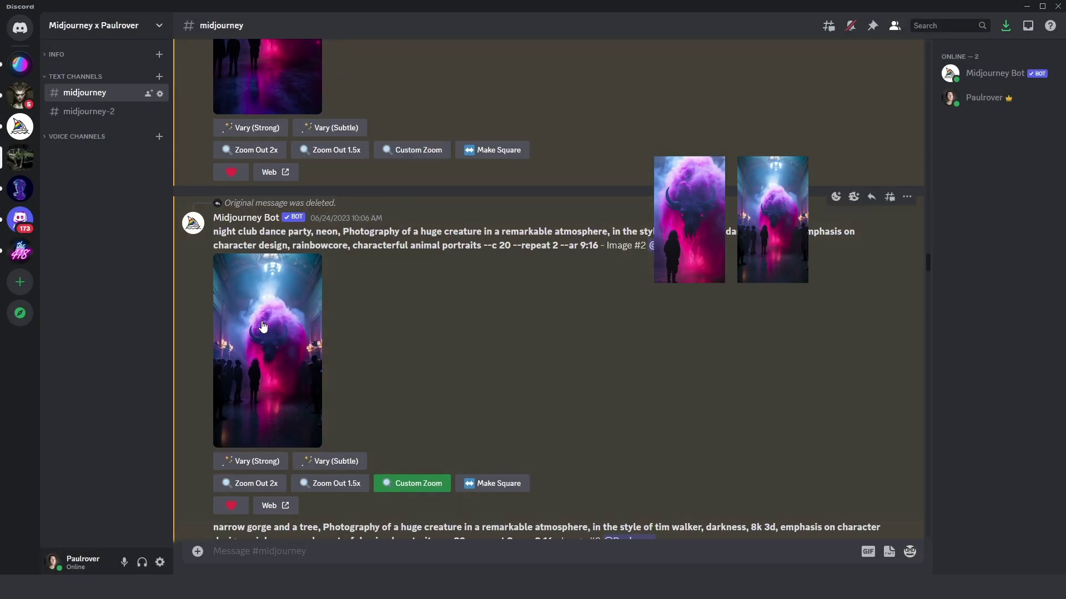
scroll(264, 326, down, 3)
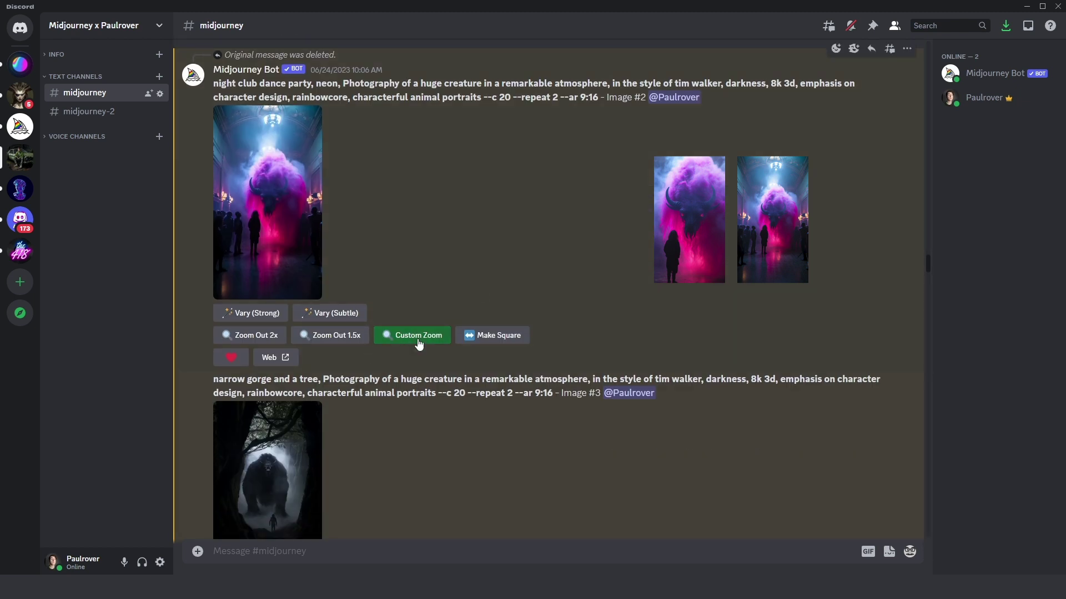
scroll(389, 278, down, 5)
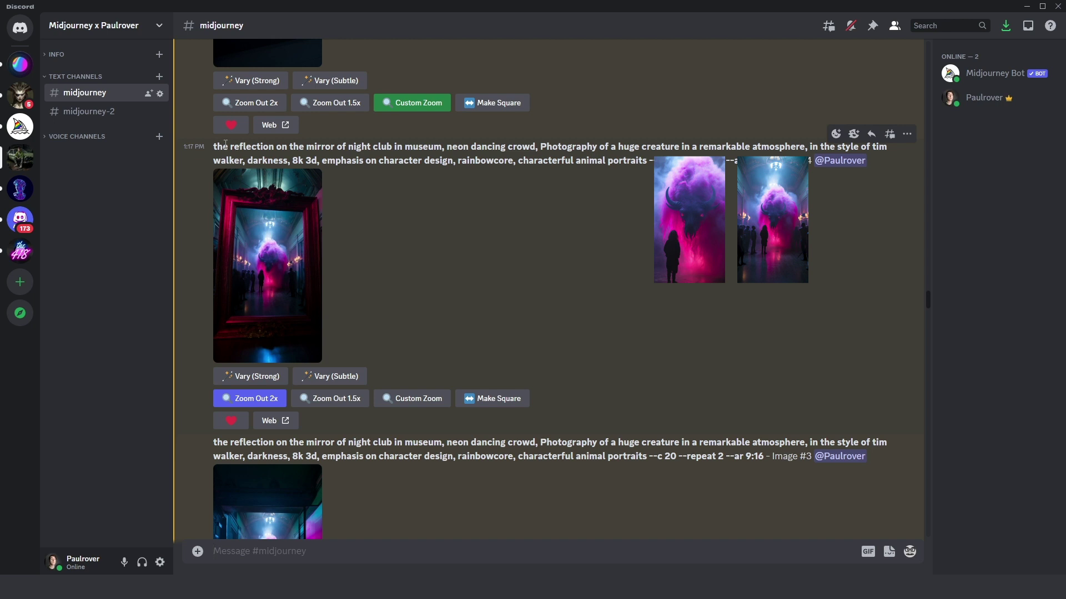
drag(217, 148, 331, 147)
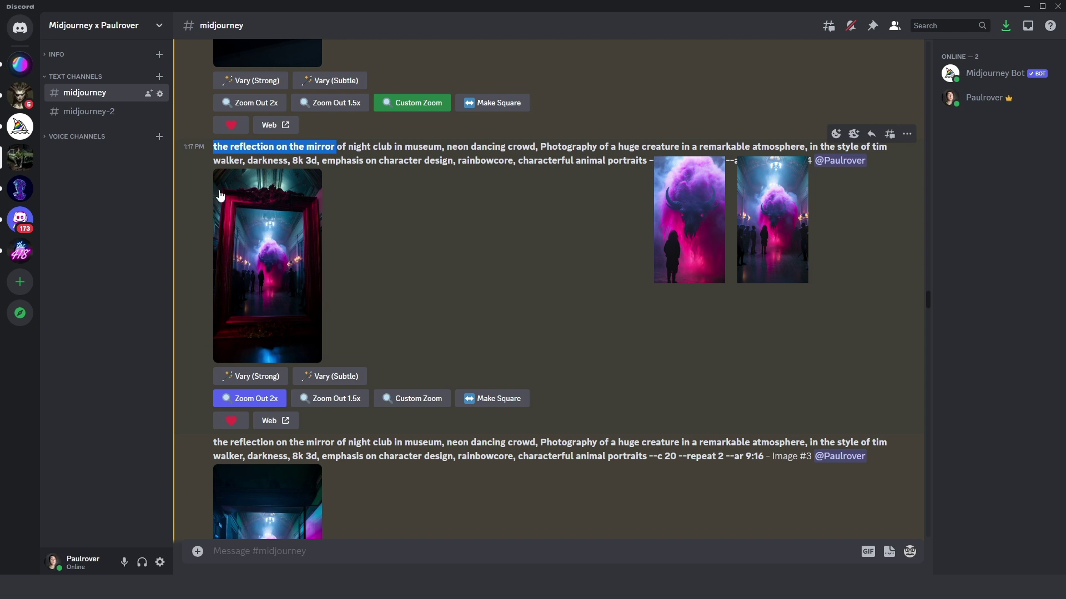
scroll(305, 200, down, 4)
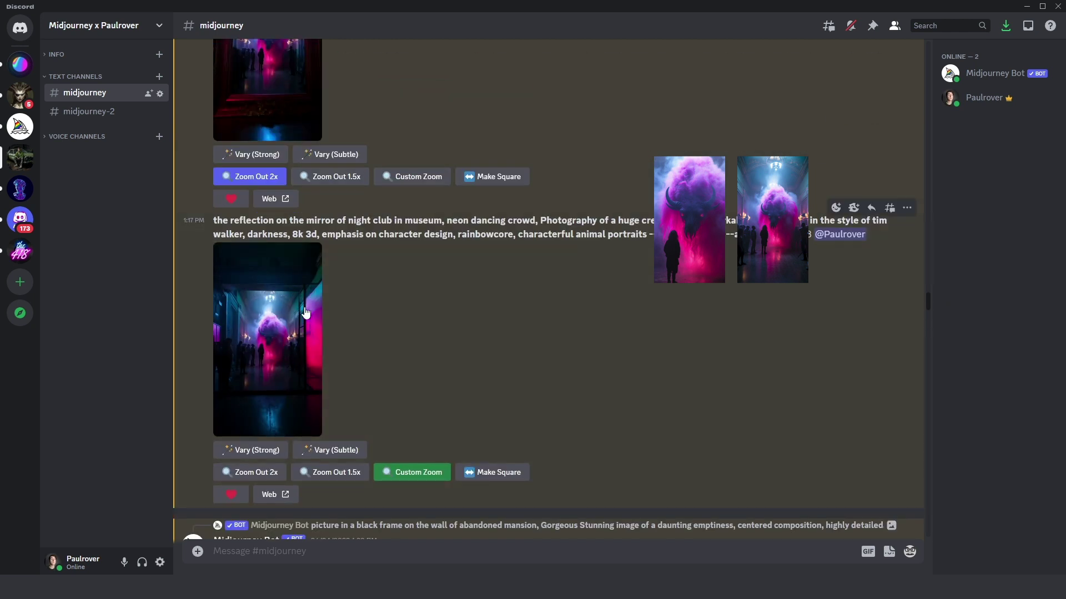
scroll(333, 299, down, 8)
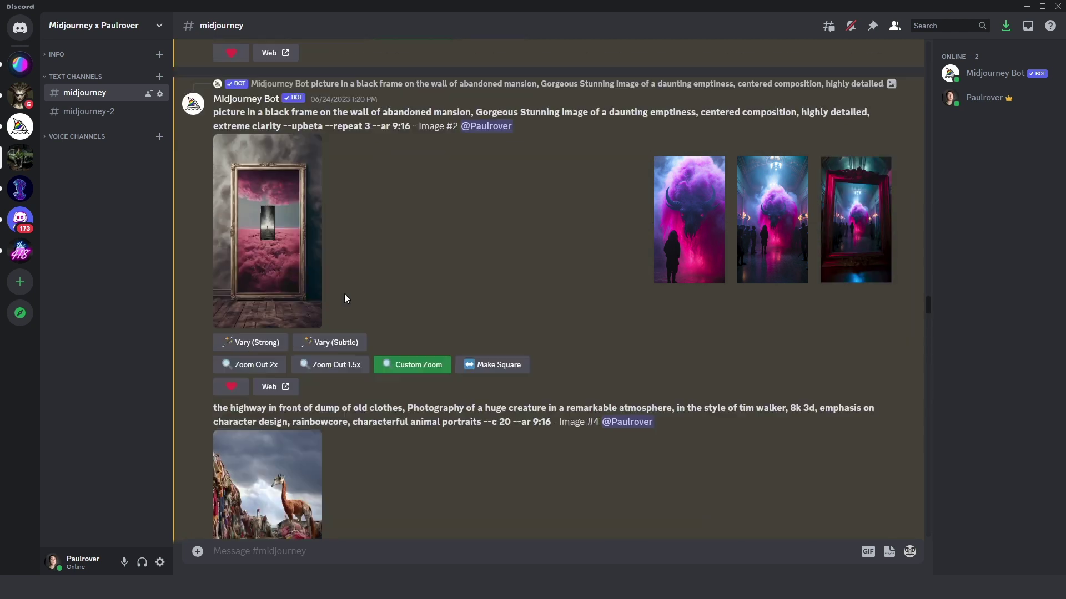
scroll(347, 277, down, 18)
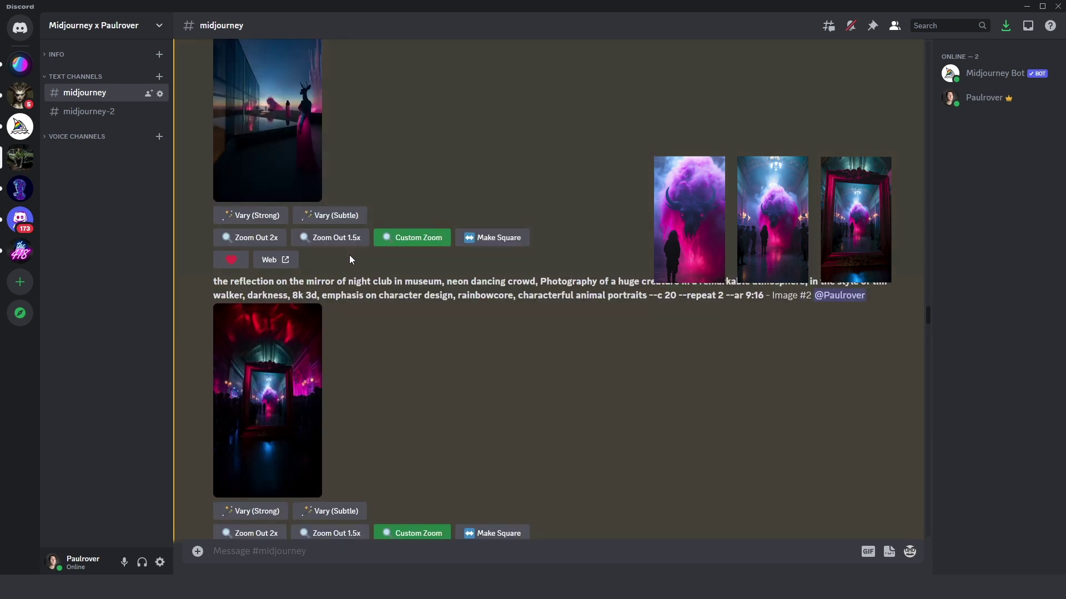
scroll(350, 259, down, 3)
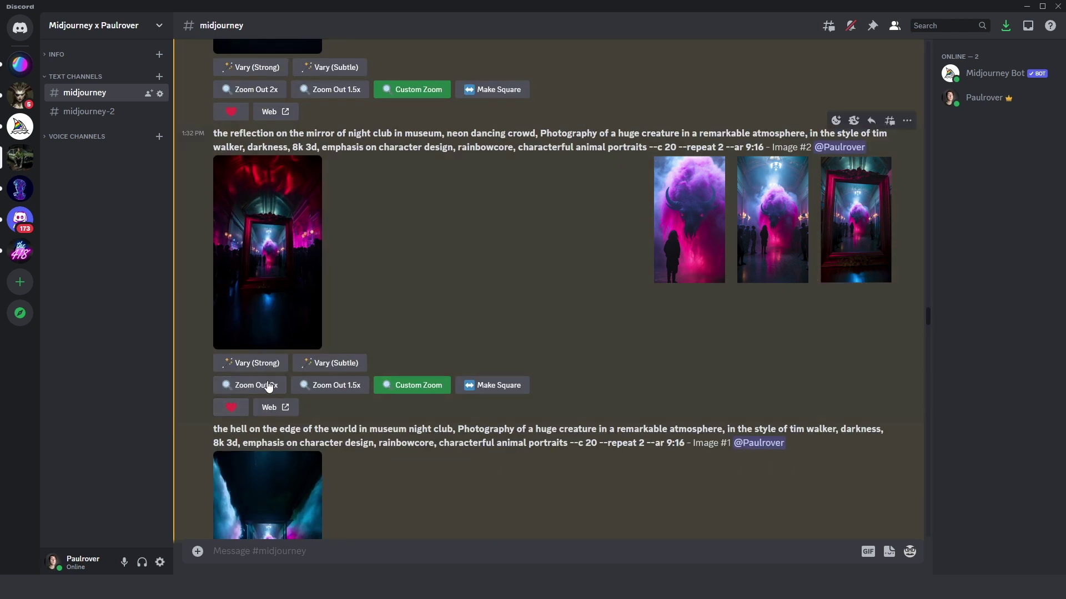
click(255, 239)
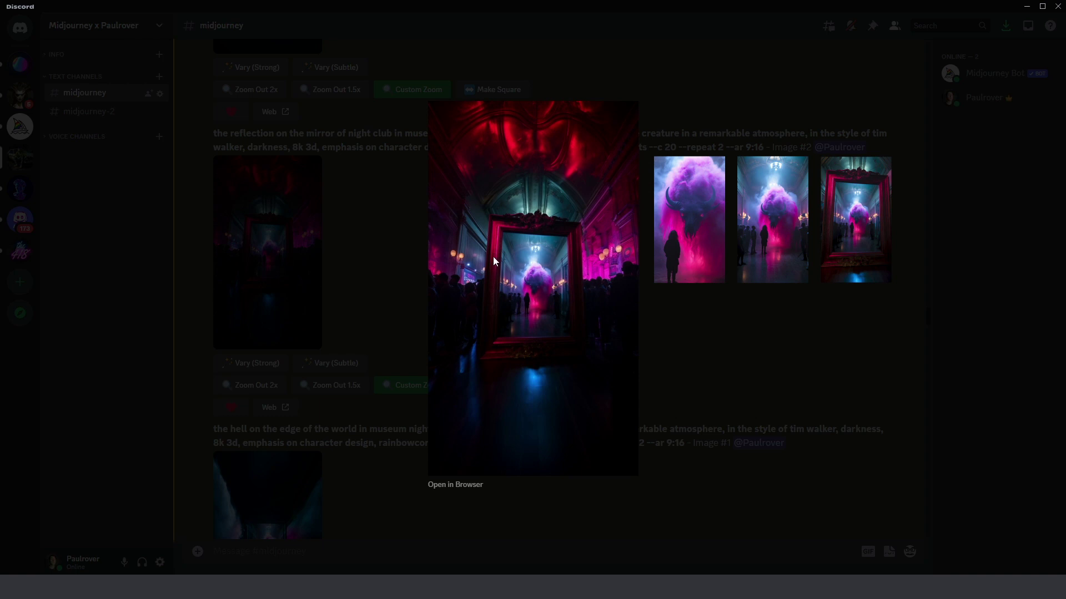
click(686, 283)
Step: Scroll down to the ghost museum with night club signage post
scroll(301, 249, down, 15)
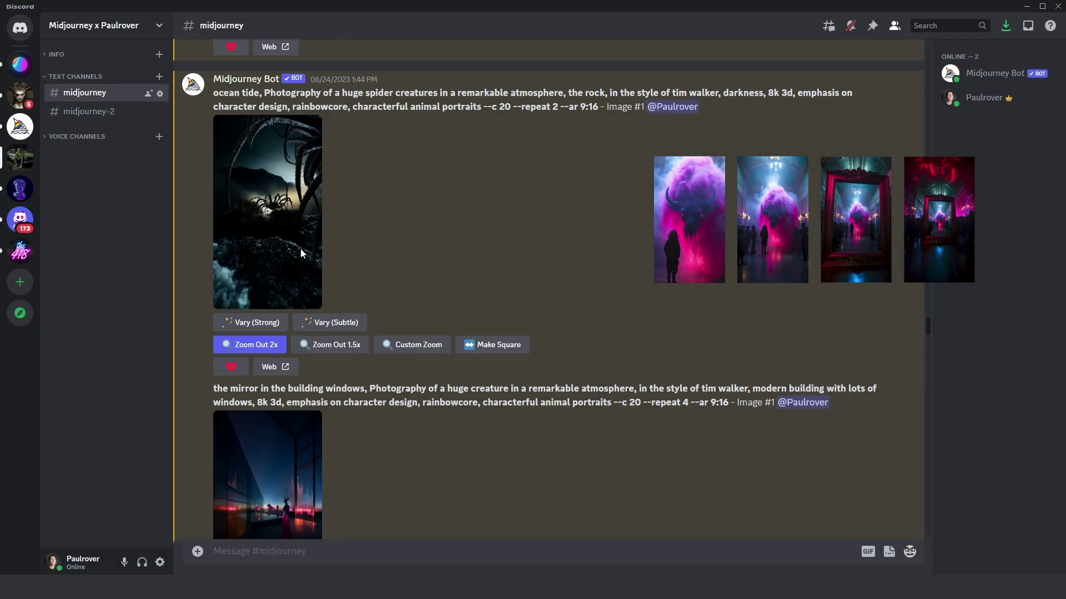
scroll(301, 248, down, 15)
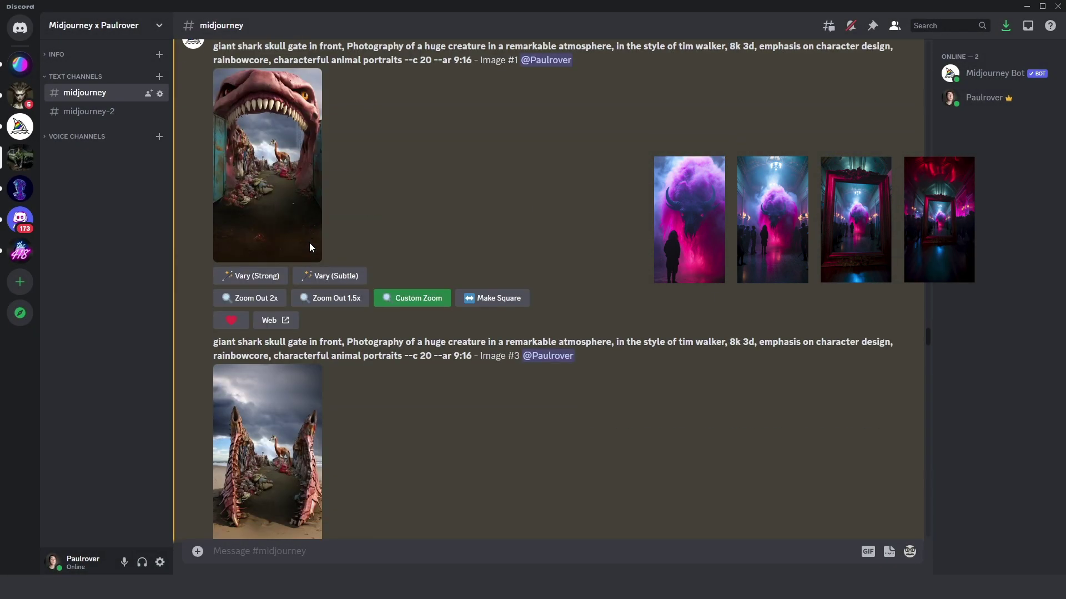
scroll(309, 248, down, 10)
scroll(217, 271, up, 4)
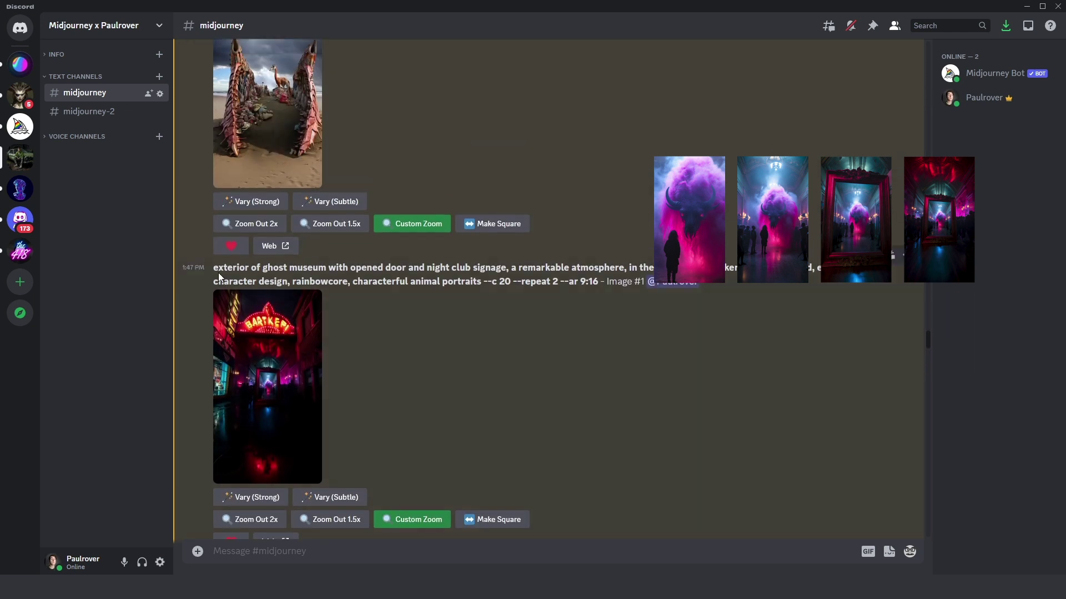
Step: Select the ghost museum prompt and preview its enlarged signage image
drag(215, 268, 501, 270)
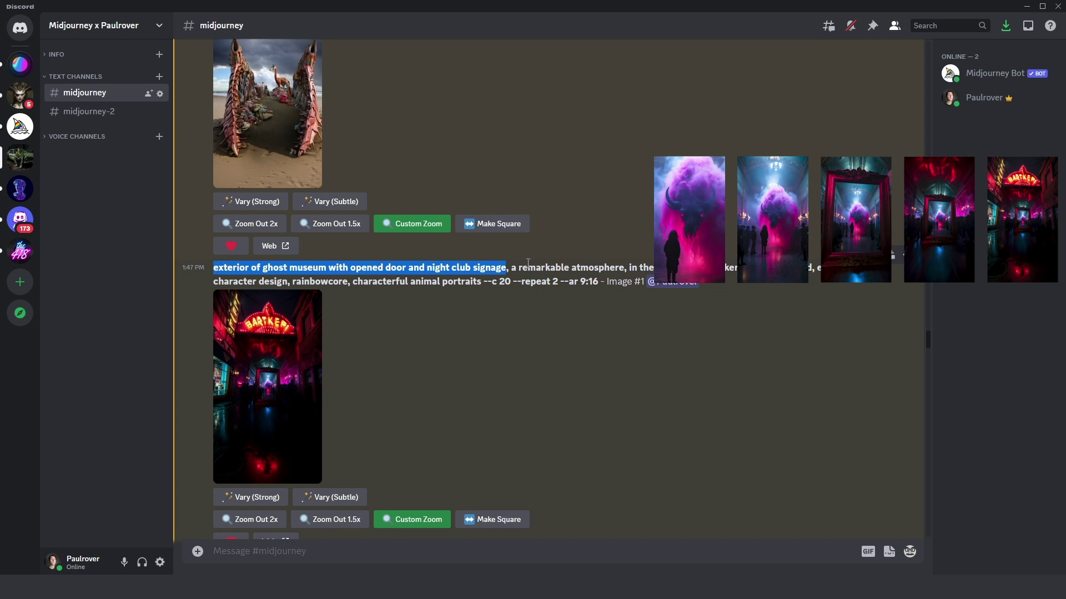
click(502, 268)
click(277, 355)
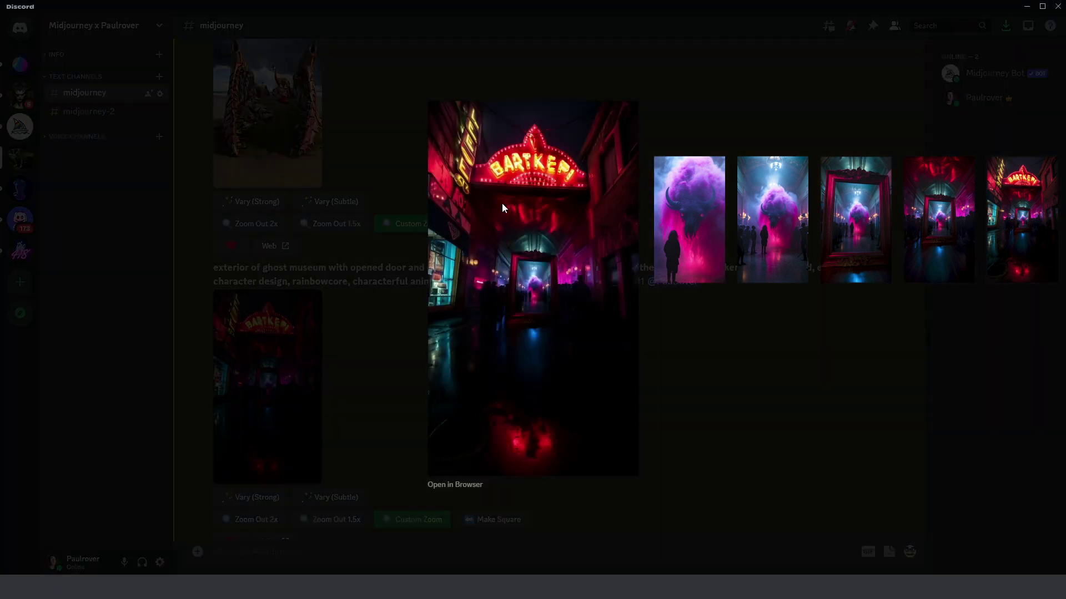
click(725, 242)
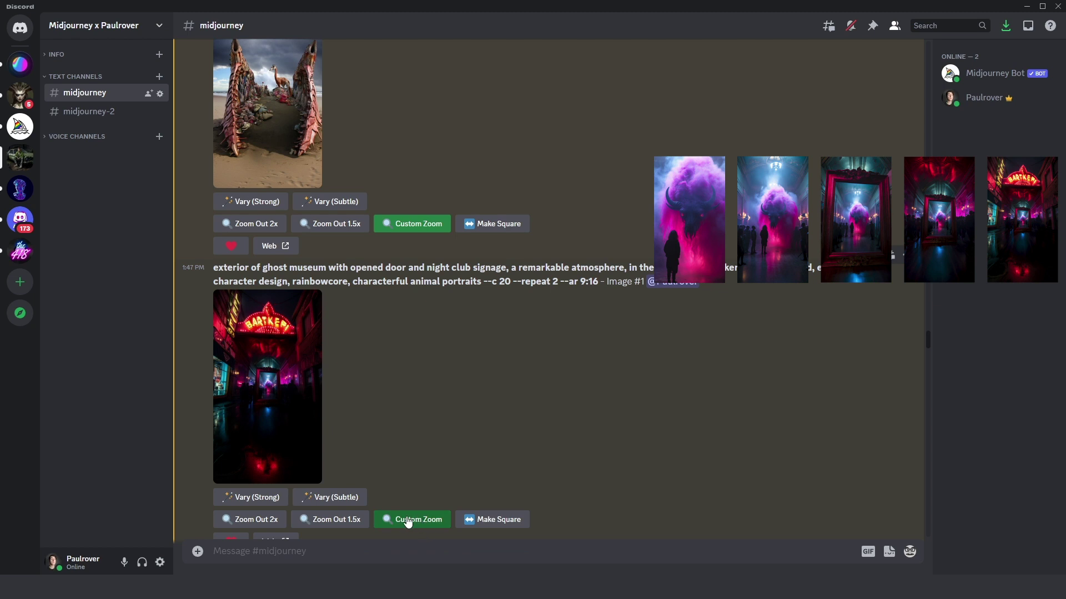
Step: Preview the enlarged abandoned museum with opened door and trees image
scroll(346, 267, down, 5)
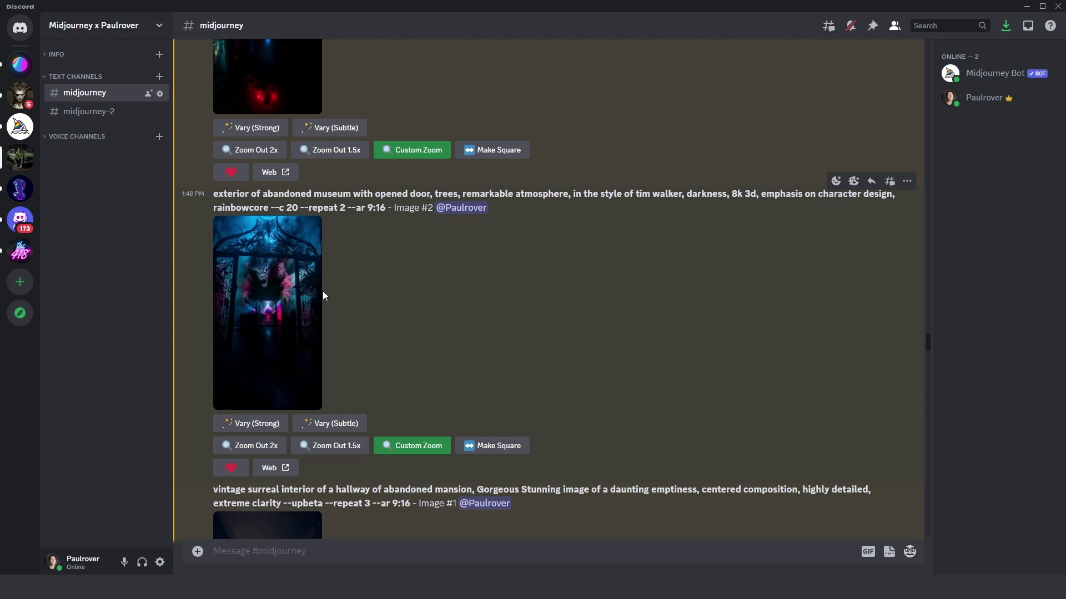
click(287, 298)
click(737, 230)
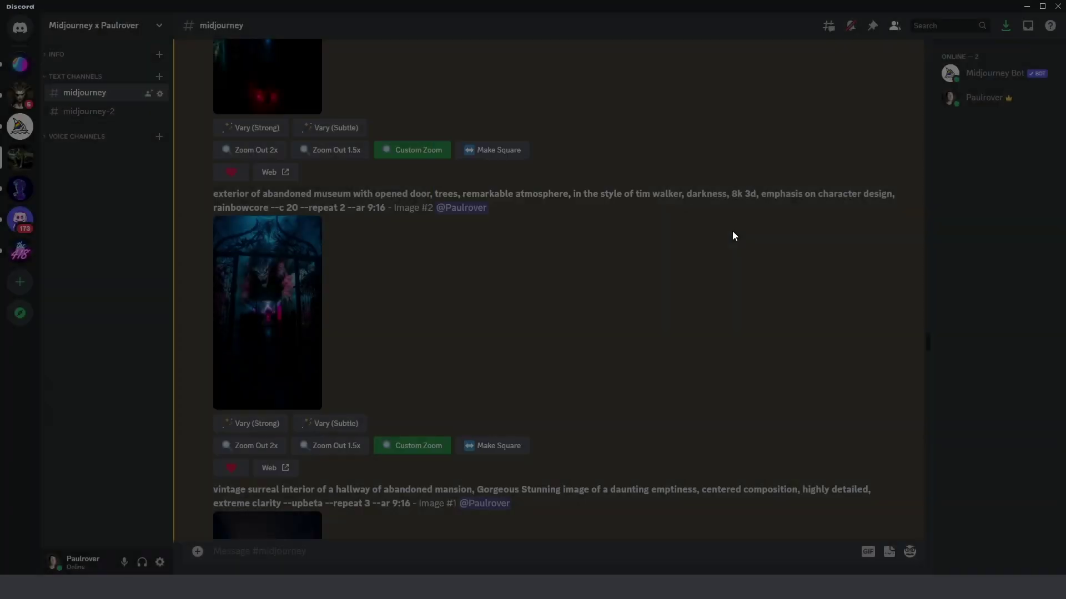
scroll(316, 267, down, 3)
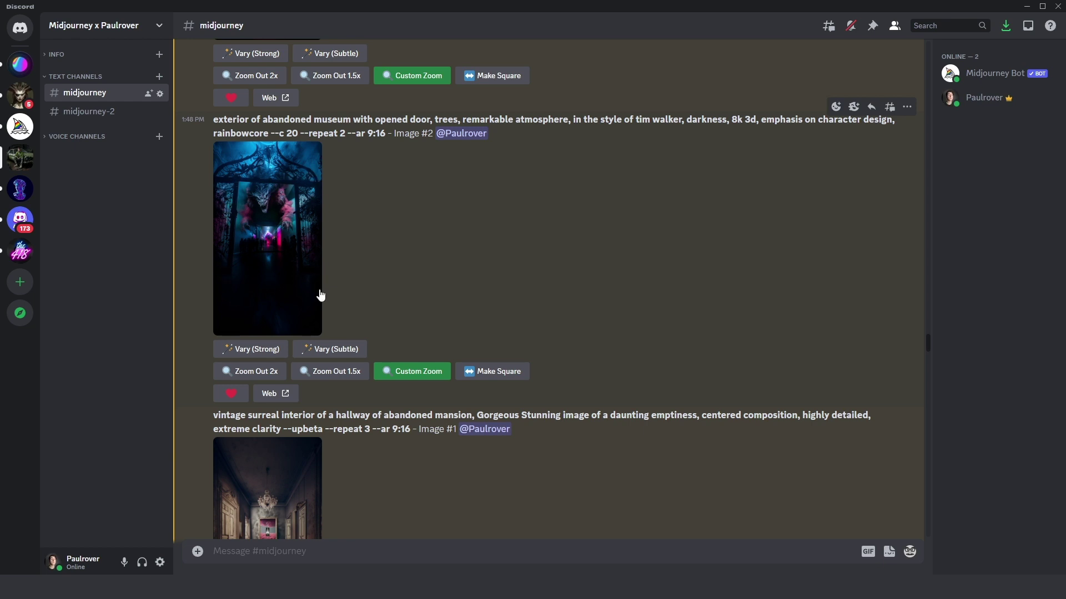
Step: Scroll to the ghost graveyard Image #4, highlight its prompt and view the image enlarged
scroll(315, 295, down, 15)
scroll(315, 294, down, 1)
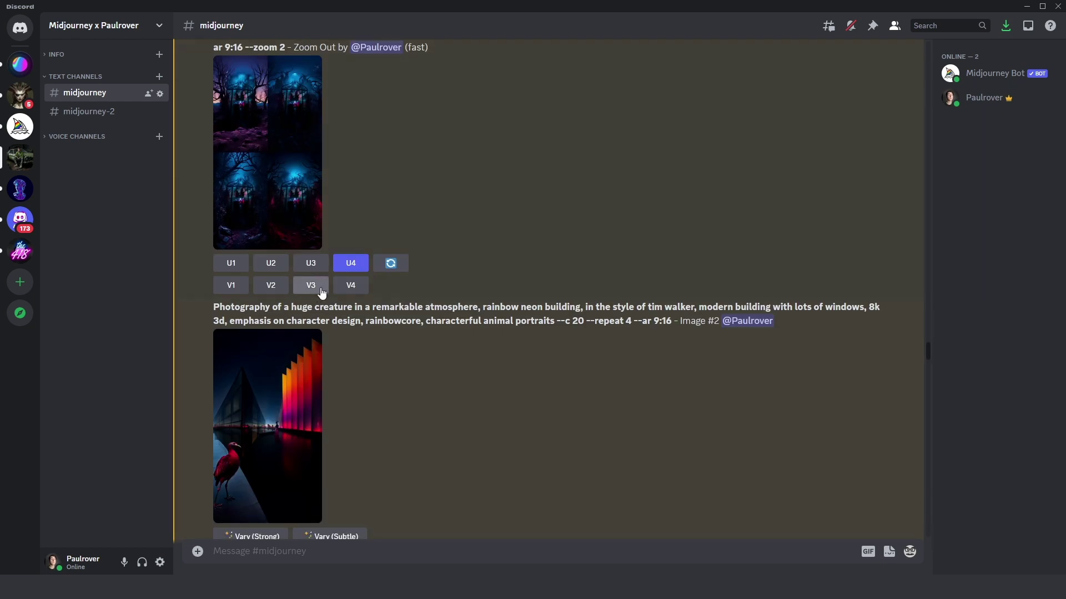
scroll(361, 261, down, 10)
scroll(362, 266, down, 15)
scroll(362, 261, up, 1)
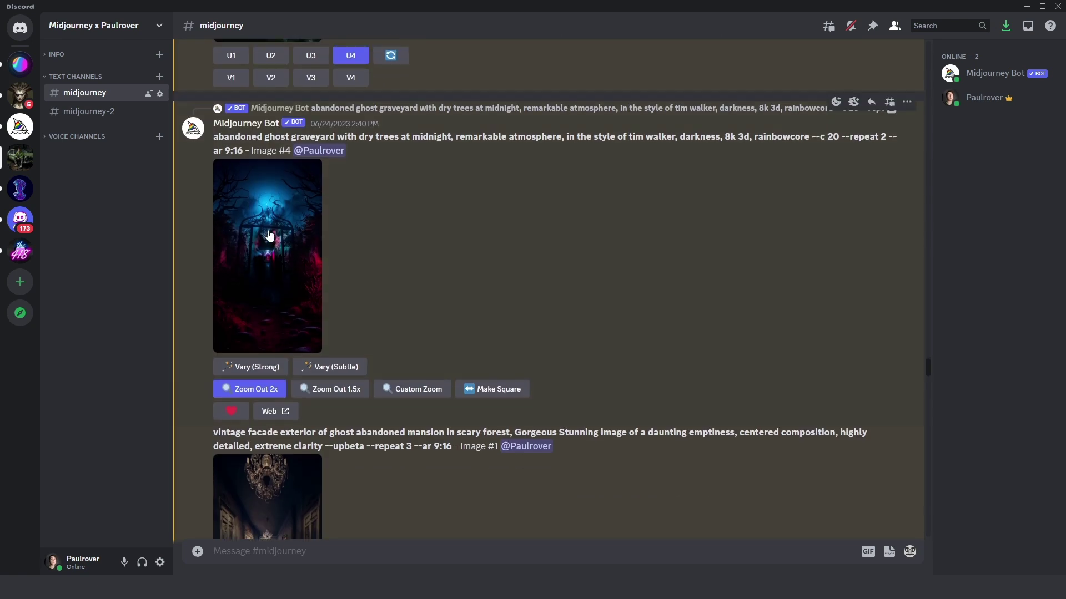
drag(216, 135, 338, 140)
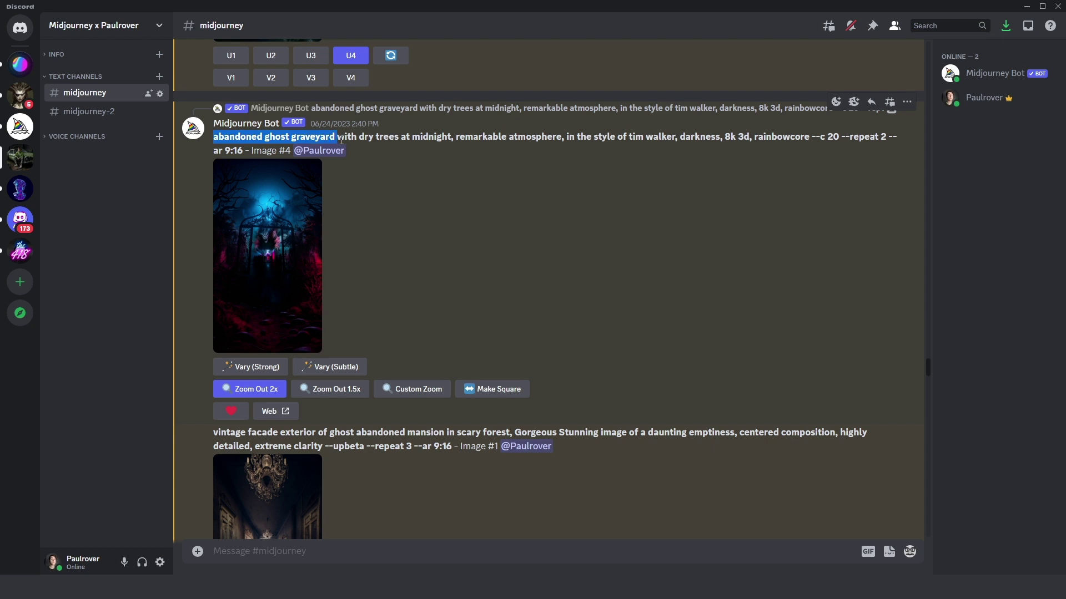
click(269, 139)
drag(257, 138, 450, 139)
click(297, 223)
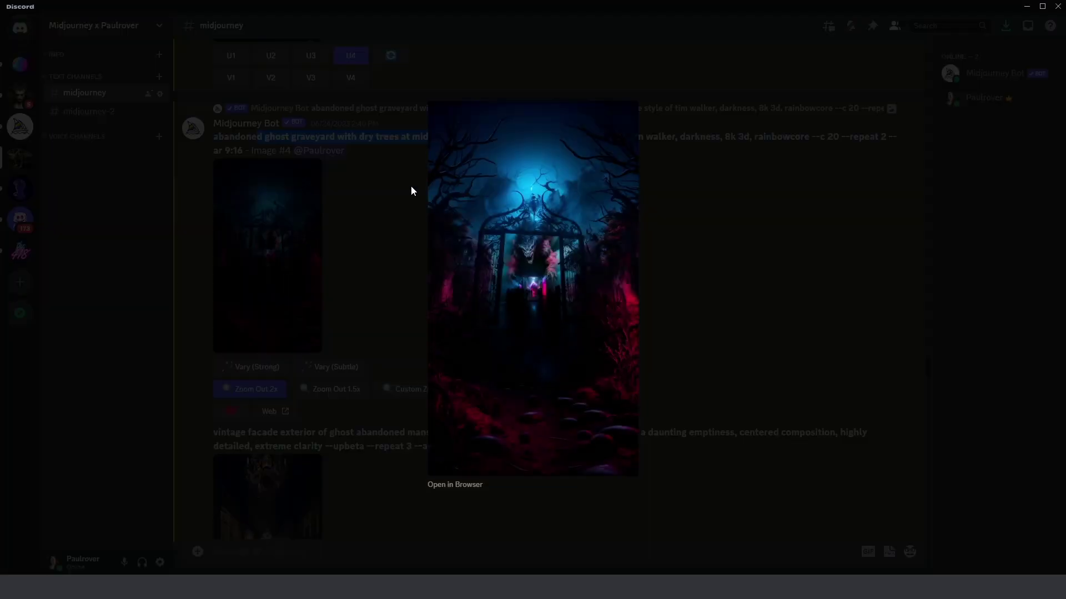
click(639, 306)
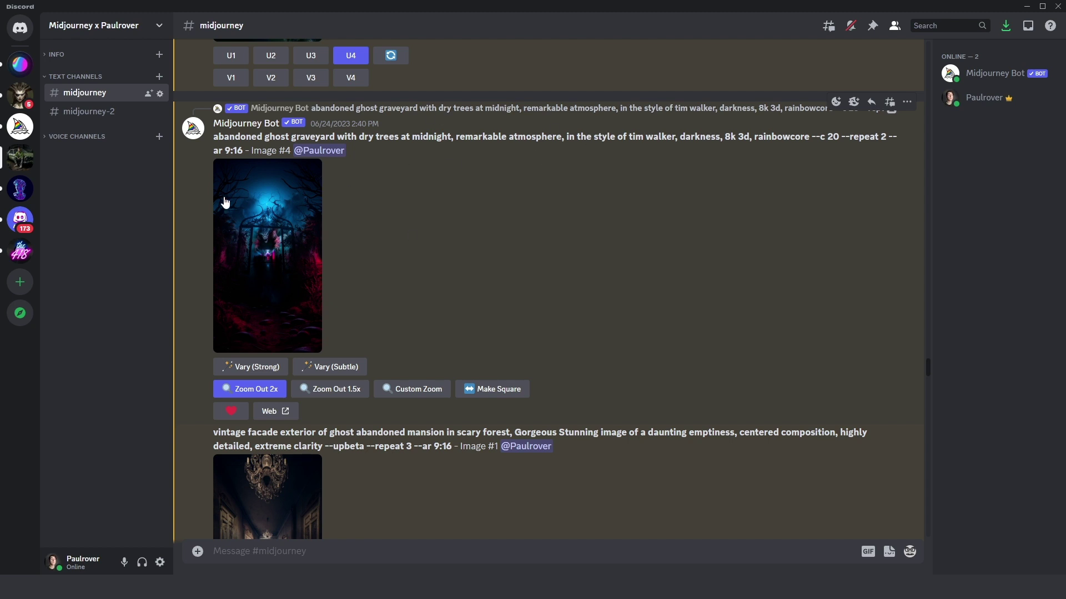
Step: Highlight the prompt's style part and 'abandoned ghost graveyard with dry trees'
drag(811, 137, 564, 138)
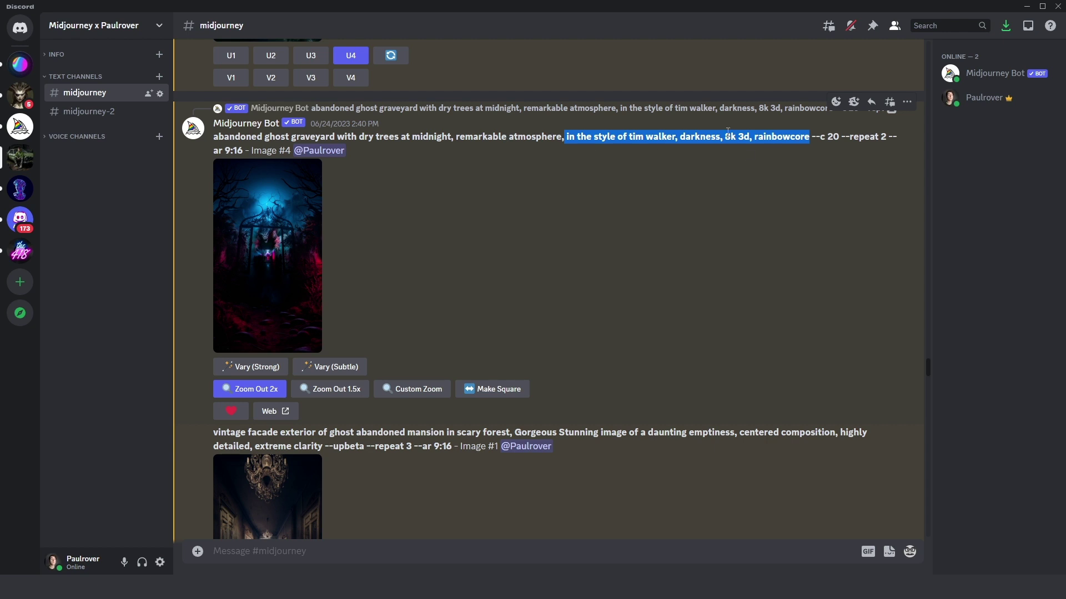
click(561, 138)
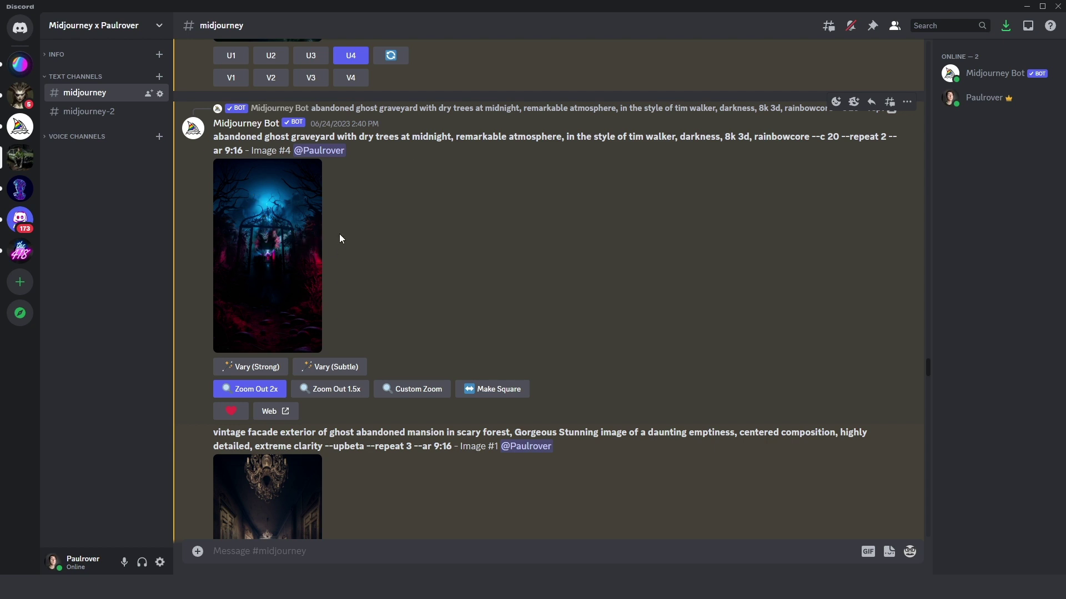
drag(227, 138, 391, 138)
click(441, 138)
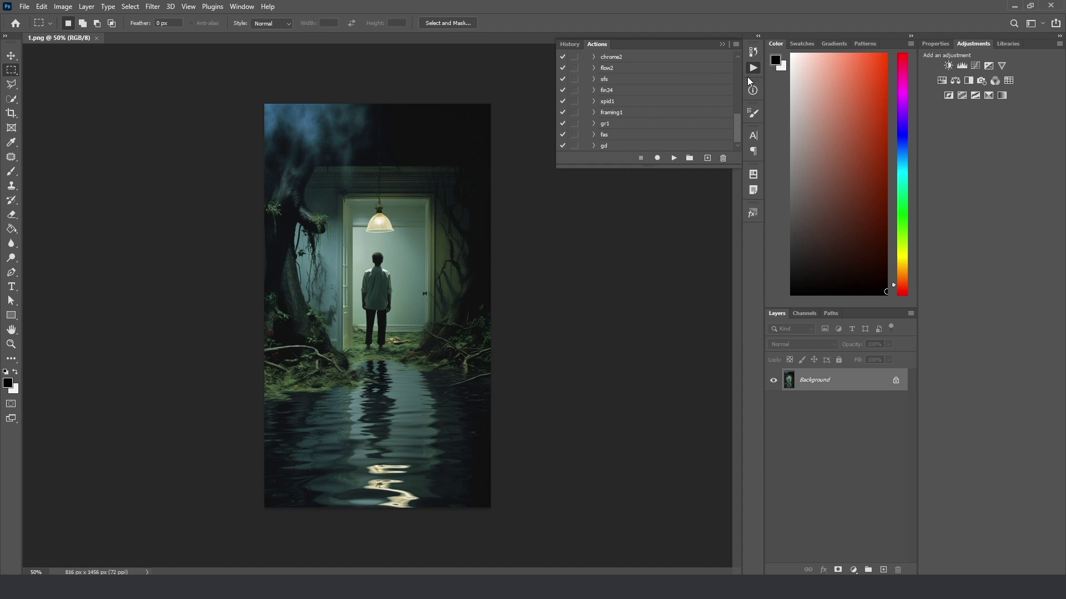
Step: Show the Actions panel and begin recording a new action named fsf
click(243, 6)
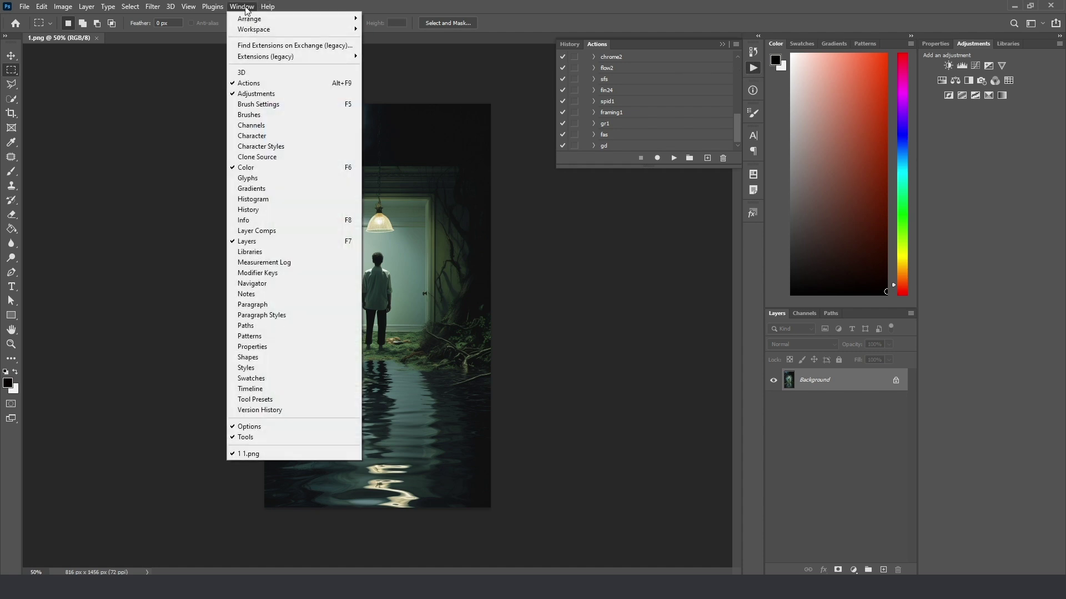
click(248, 83)
click(754, 68)
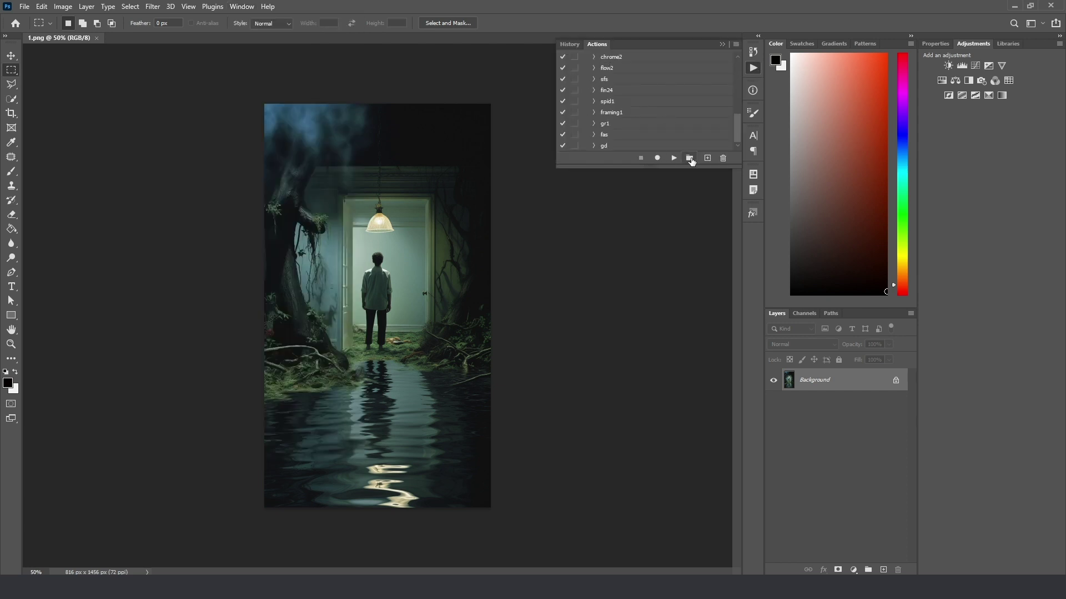
click(708, 158)
text(fsf)
key(Return)
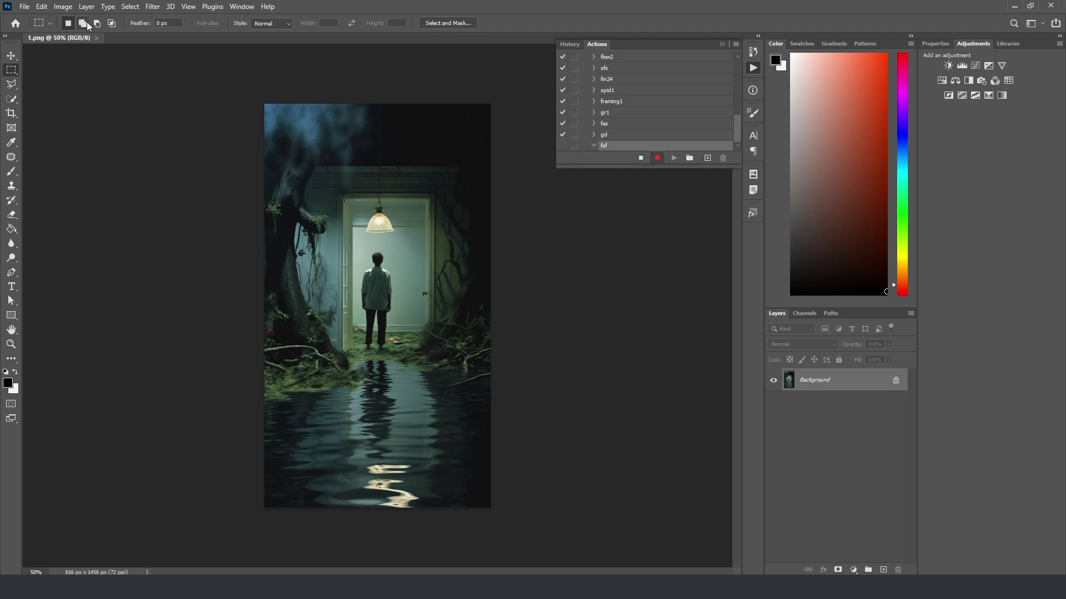
Step: In Image Size, set Height to 2184 px (1456 × 1.5)
click(63, 6)
click(82, 91)
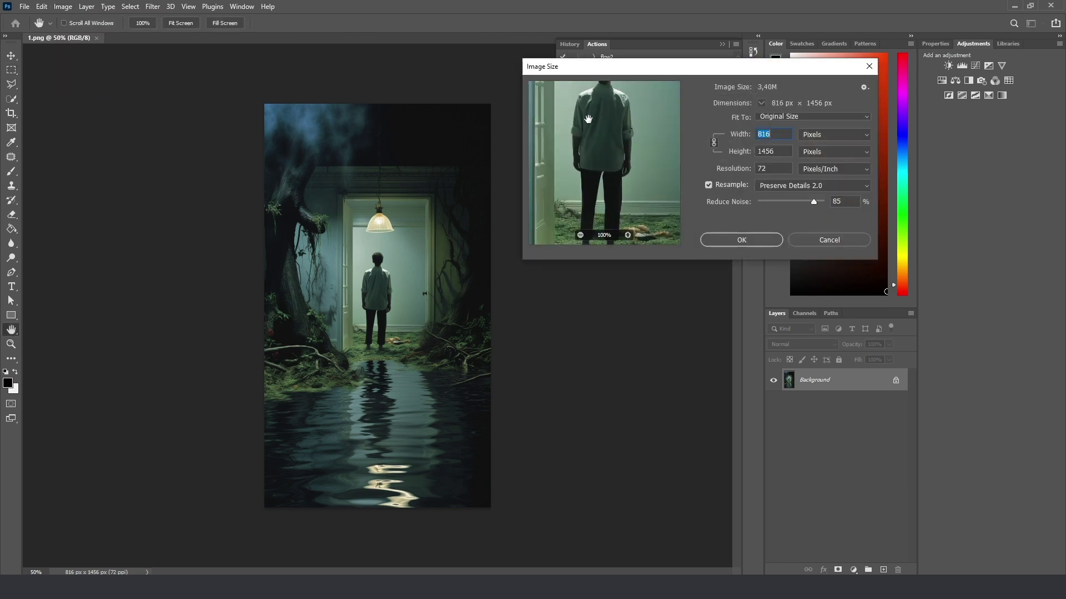
click(788, 151)
text(*15)
click(780, 152)
text(,5)
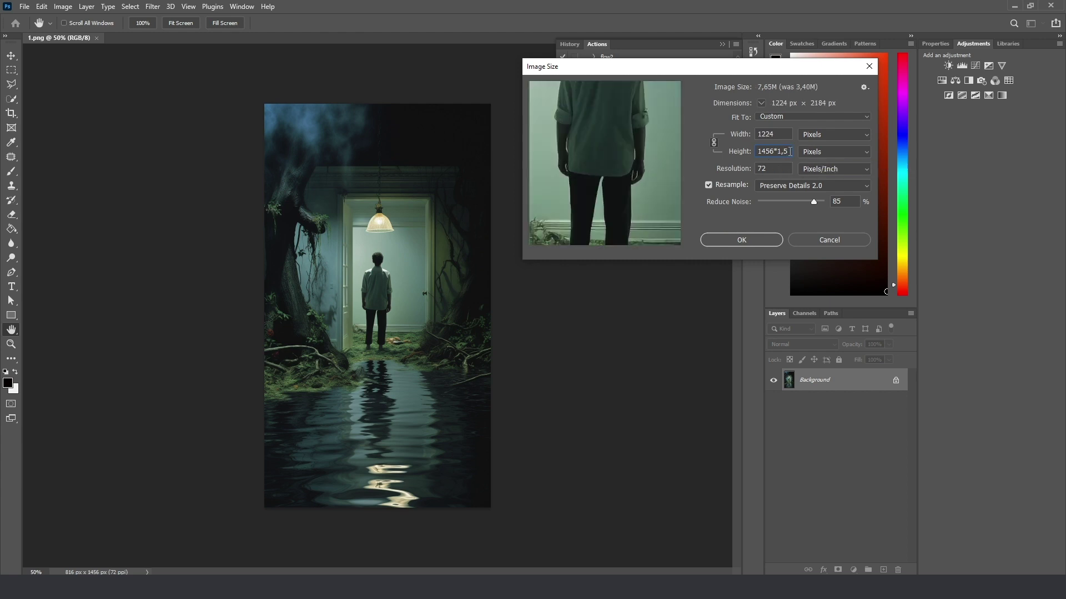
drag(788, 152, 755, 153)
text(2184)
Step: Restore Reduce Noise to about 85%, check the preview, and apply the resize
drag(748, 73, 490, 134)
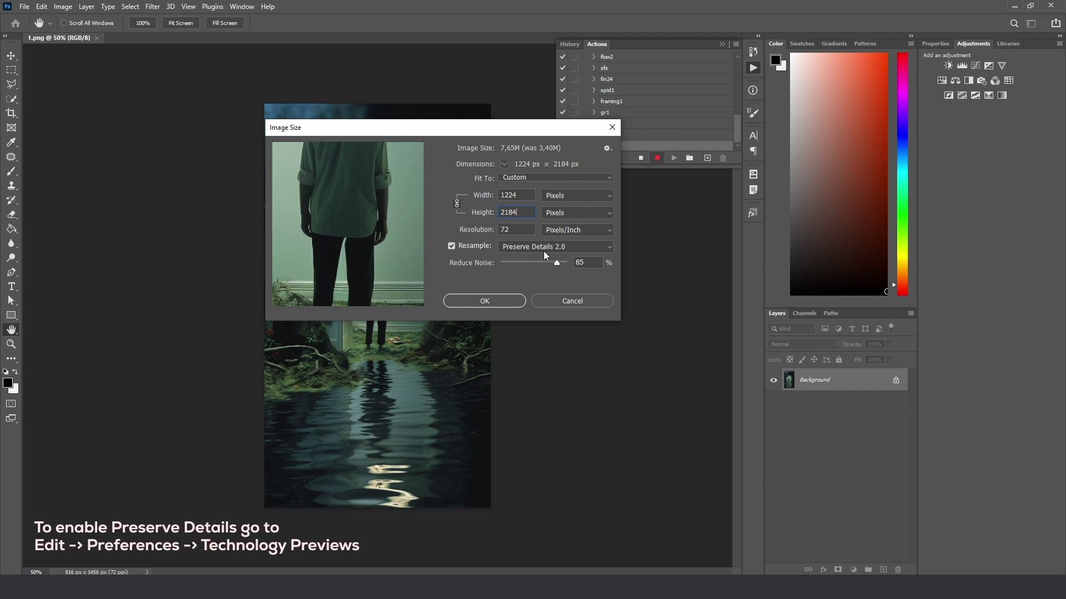
drag(382, 288, 518, 278)
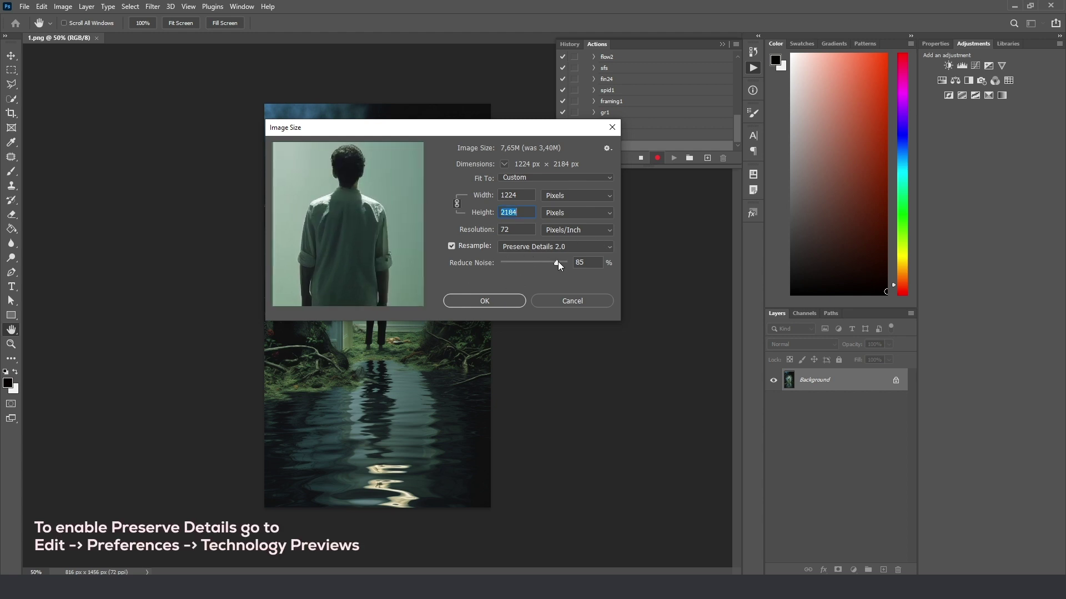
click(463, 263)
drag(345, 149, 345, 173)
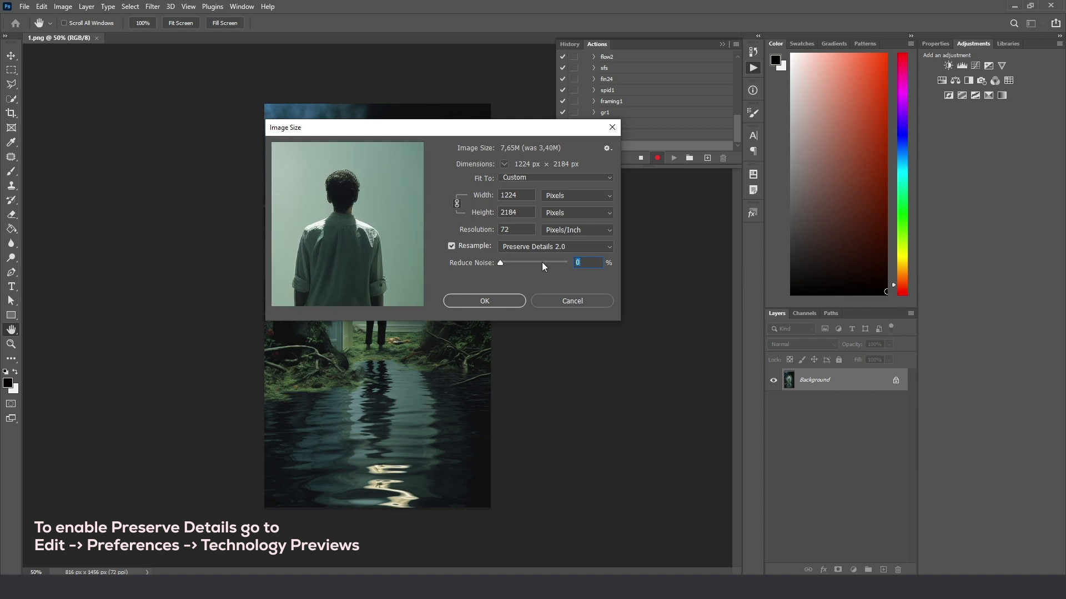
drag(542, 262, 559, 263)
ctrl+click(363, 246)
ctrl+click(381, 261)
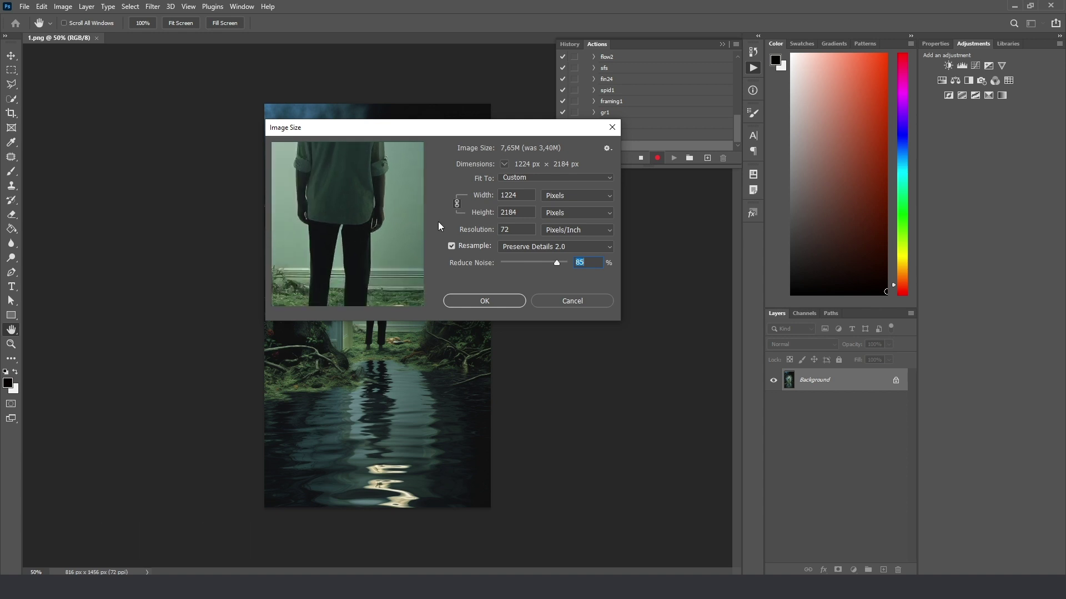
drag(335, 240, 338, 167)
drag(347, 299, 390, 248)
click(499, 302)
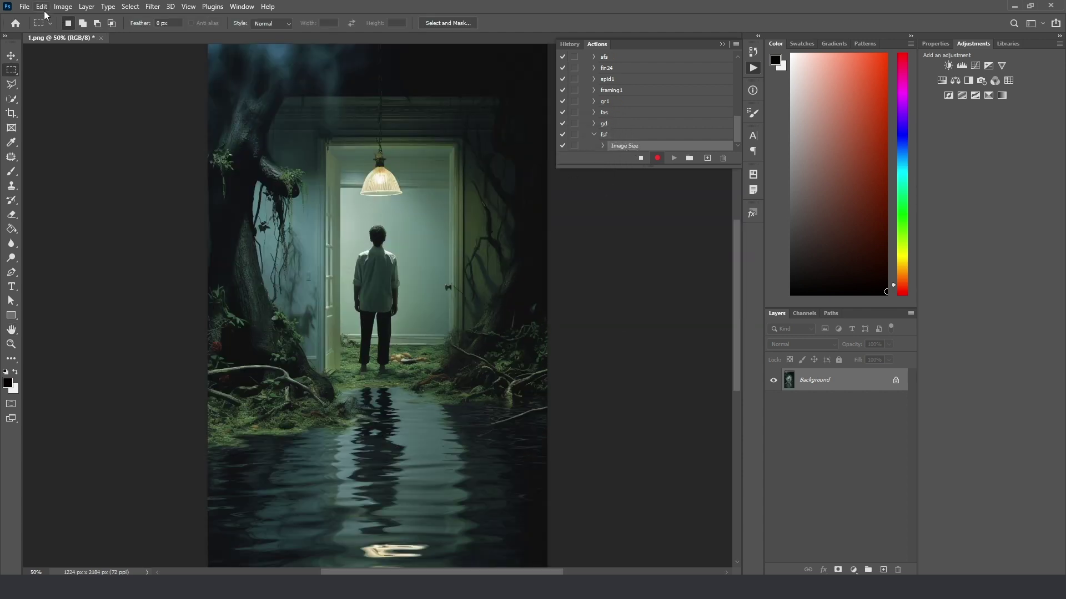
Step: Save 1.png as PNG into a newly created 'final' folder, accepting the PNG options
click(25, 8)
click(41, 140)
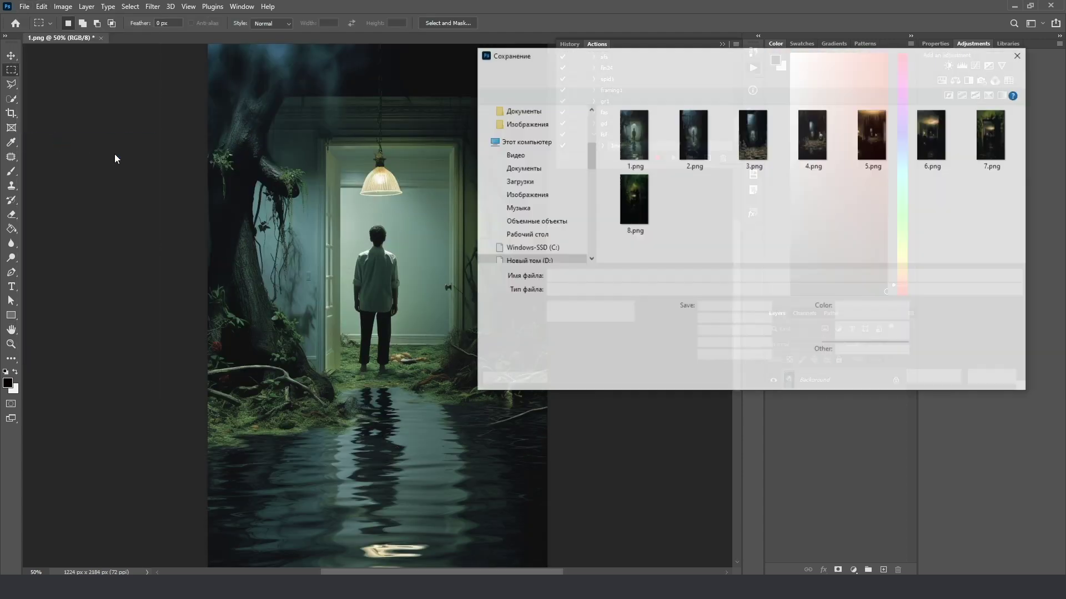
right_click(730, 225)
mouse_move(806, 346)
click(893, 345)
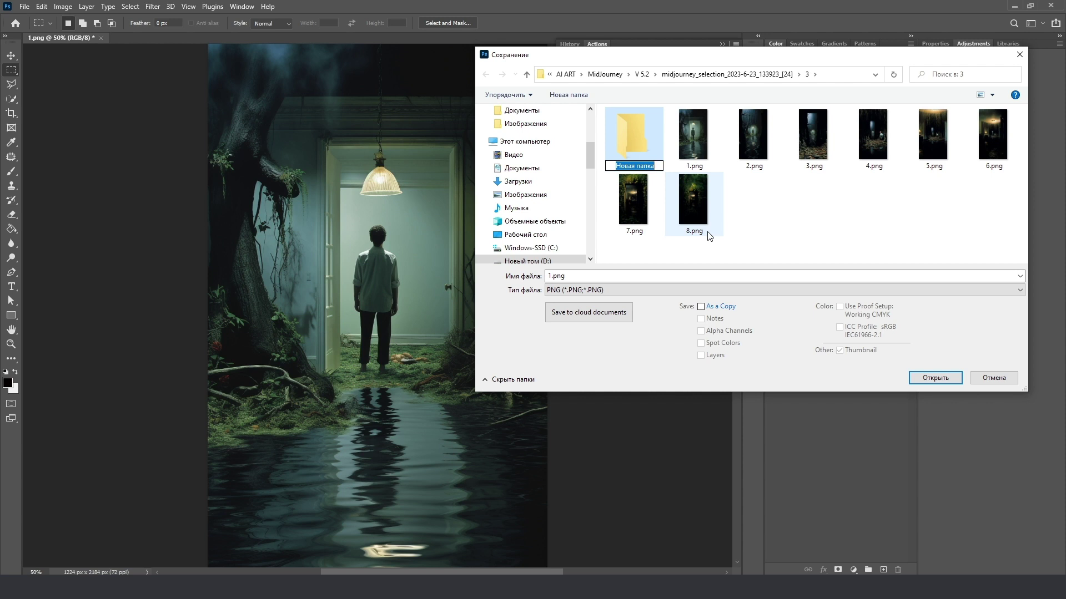
text(f)
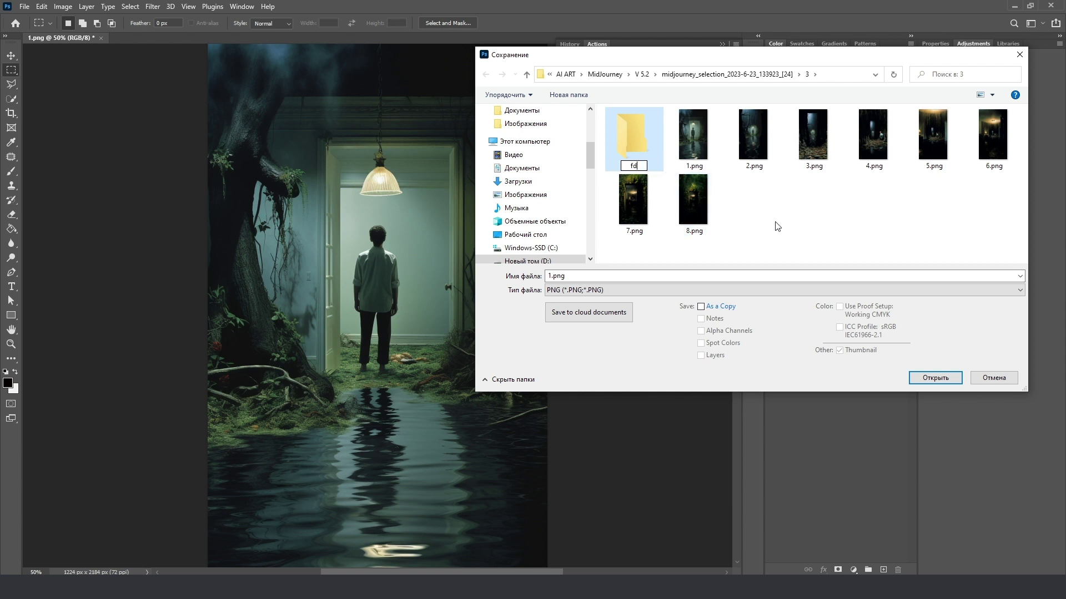
text(inal)
click(773, 226)
double_click(615, 124)
click(944, 379)
click(530, 154)
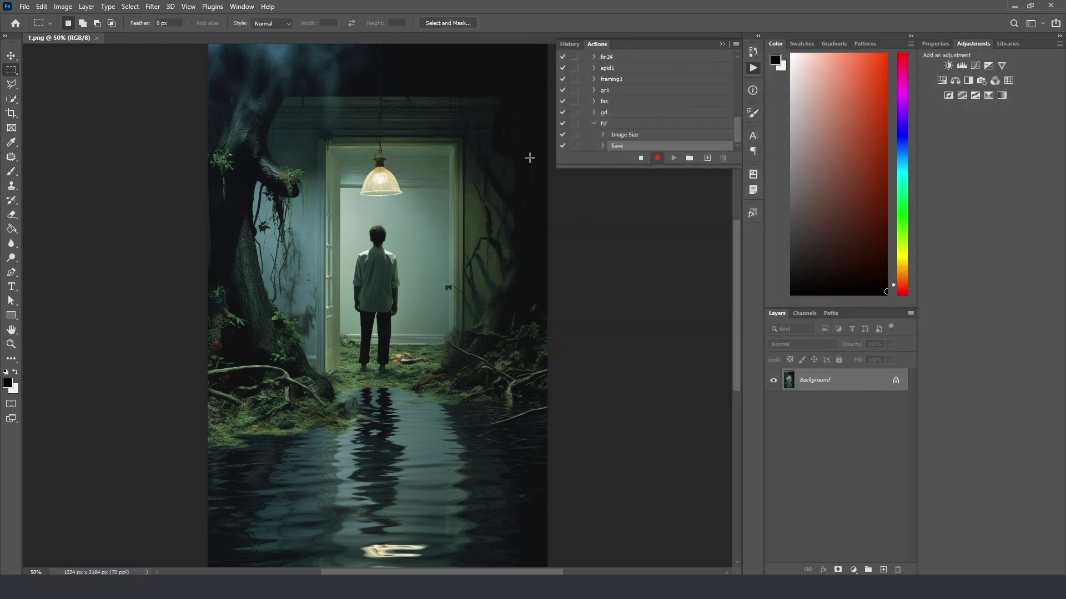
Step: Close 1.png and stop recording the fsf action
click(96, 39)
click(241, 7)
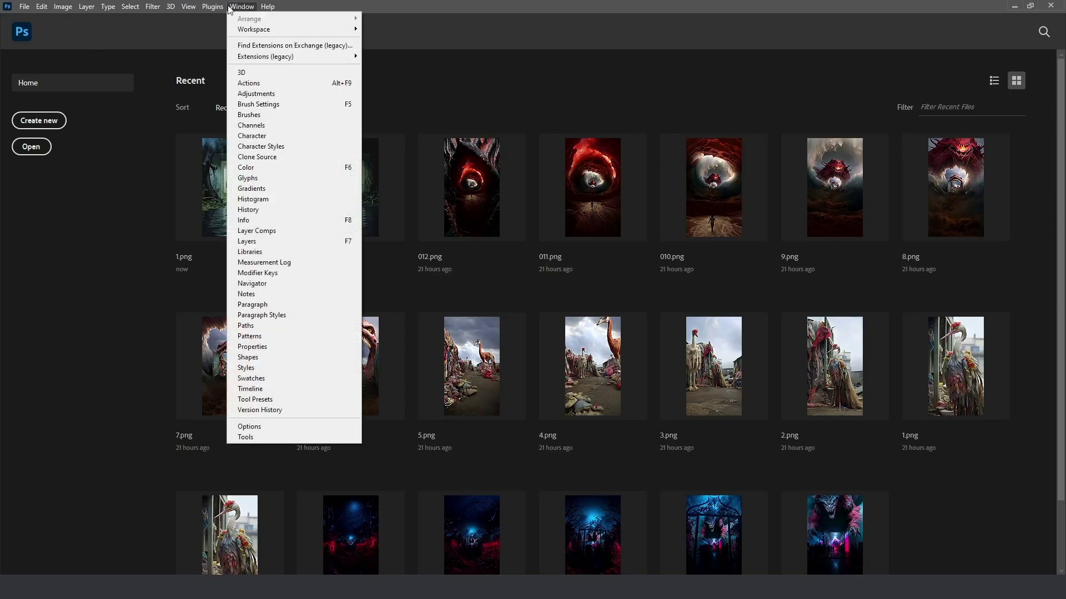
click(256, 85)
click(639, 159)
click(604, 113)
click(594, 112)
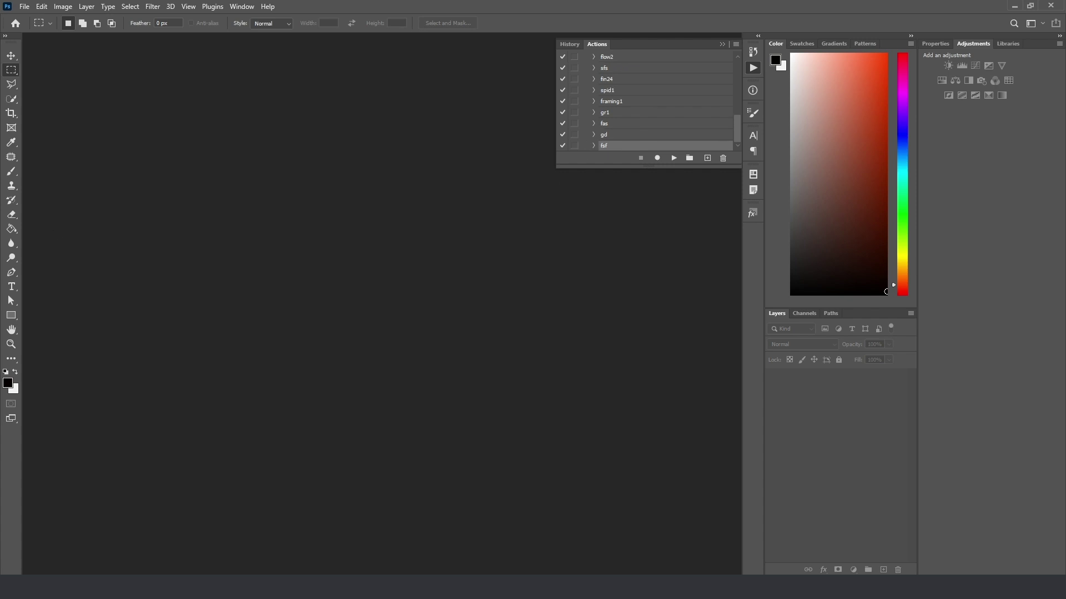
Step: Open 2.png through 8.png one at a time and play fsf on each
drag(489, 139, 448, 160)
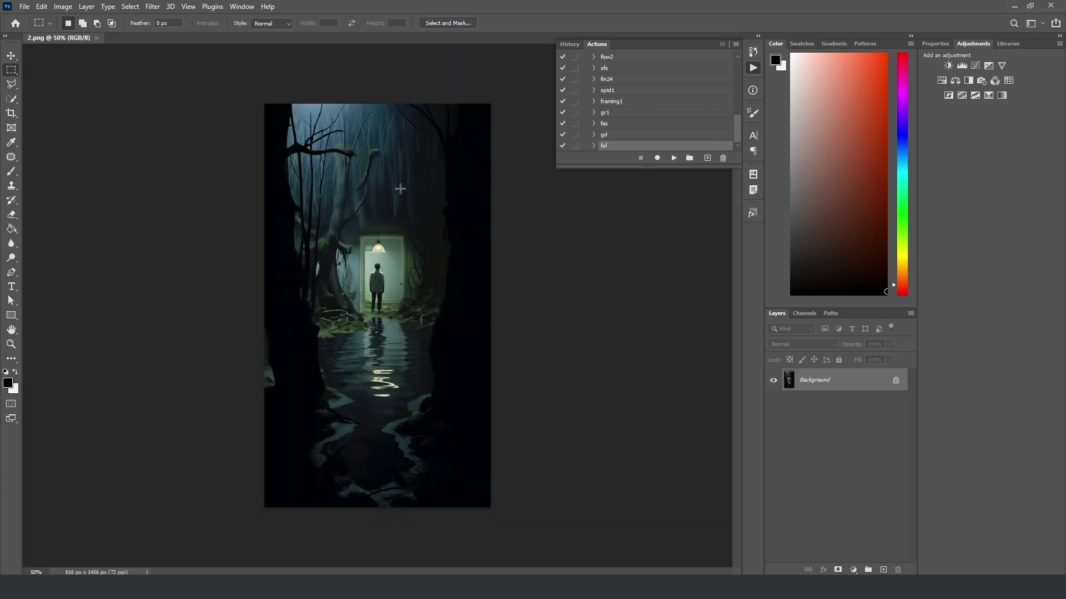
click(674, 159)
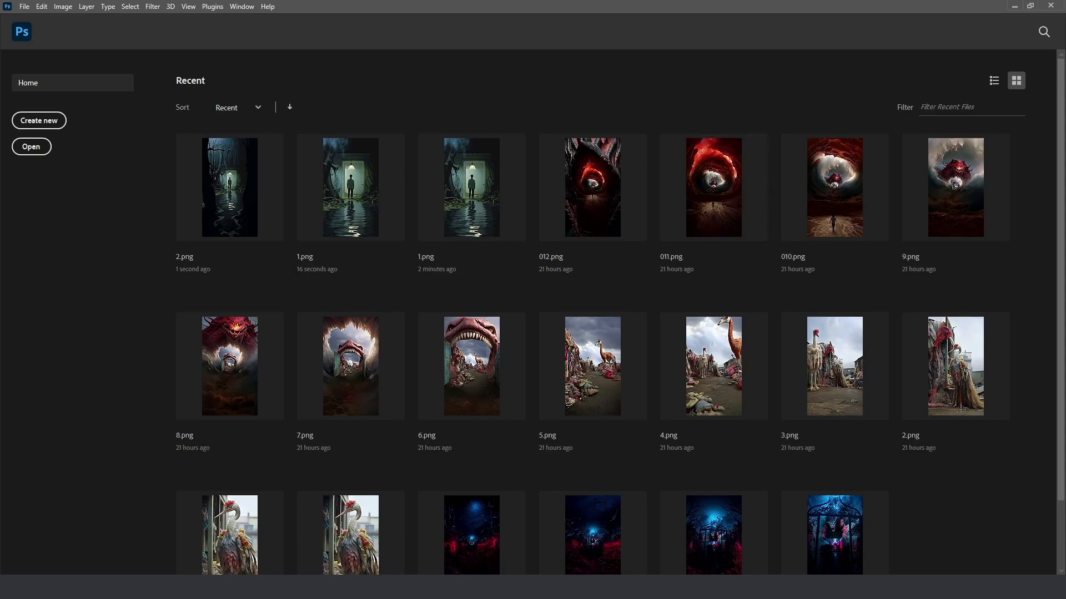
drag(550, 1, 565, 92)
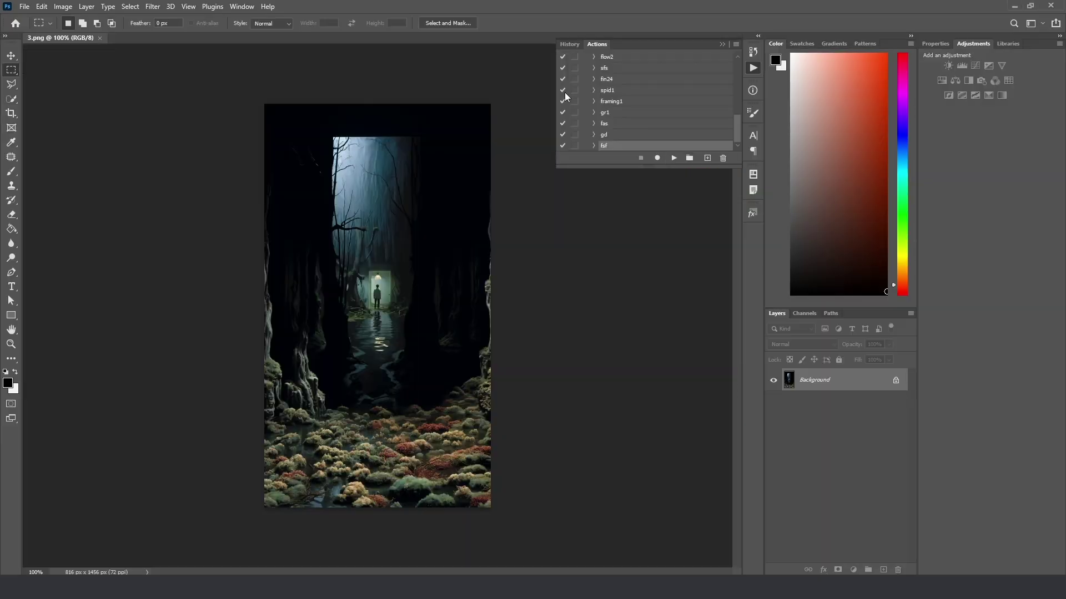
click(683, 157)
drag(551, 41, 611, 100)
click(674, 158)
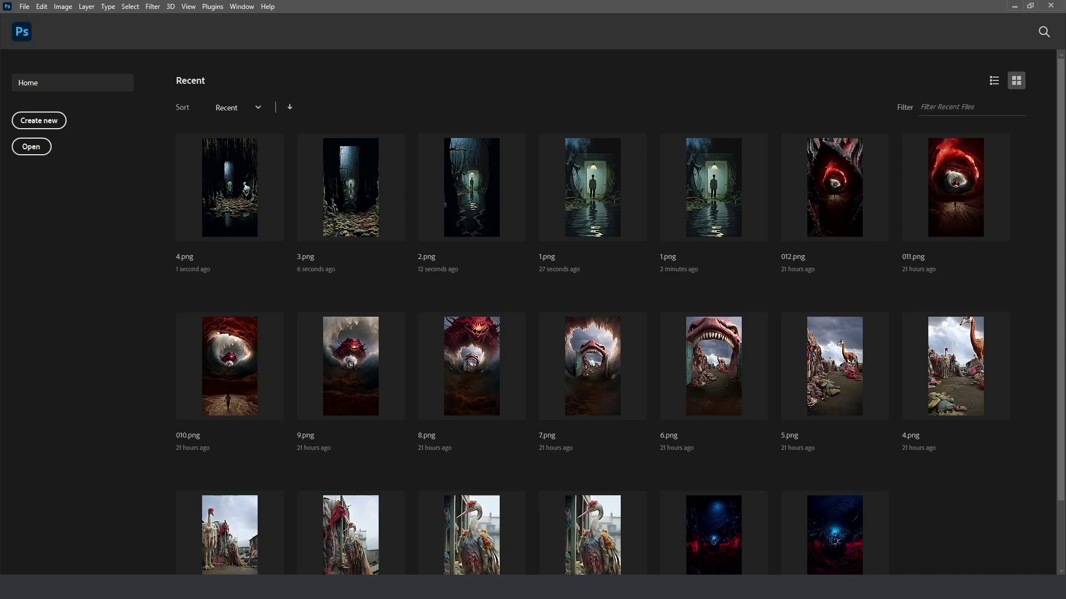
drag(355, 53, 388, 100)
click(674, 158)
drag(266, 3, 388, 222)
click(674, 159)
drag(266, 2, 388, 222)
click(674, 158)
drag(267, 2, 388, 222)
click(674, 158)
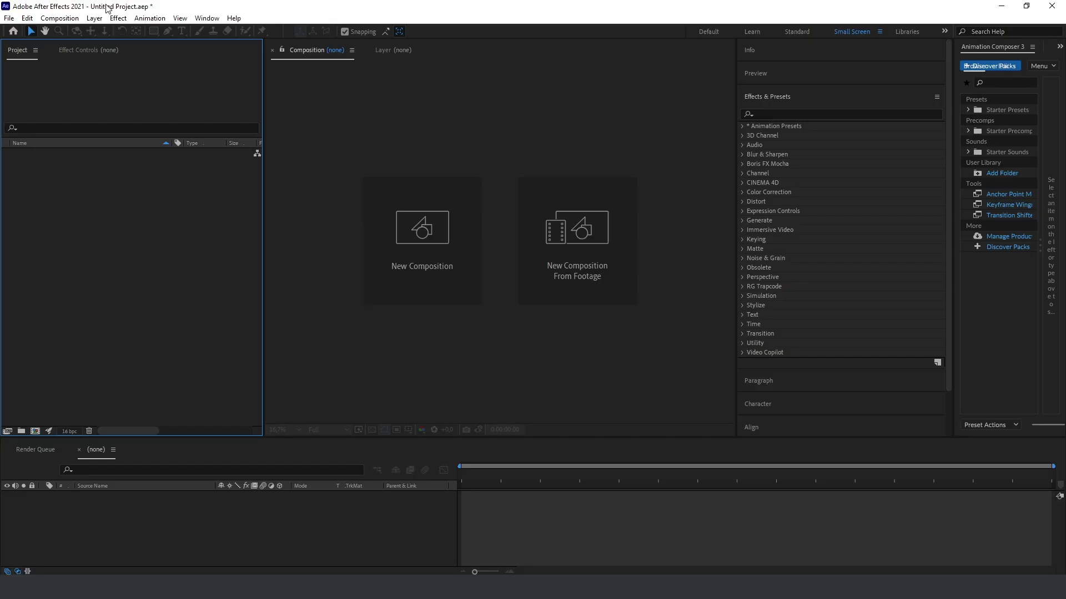
Step: Create Comp 1 at 1080×1920, 60 fps, with a 0:00:15:00 duration
click(66, 18)
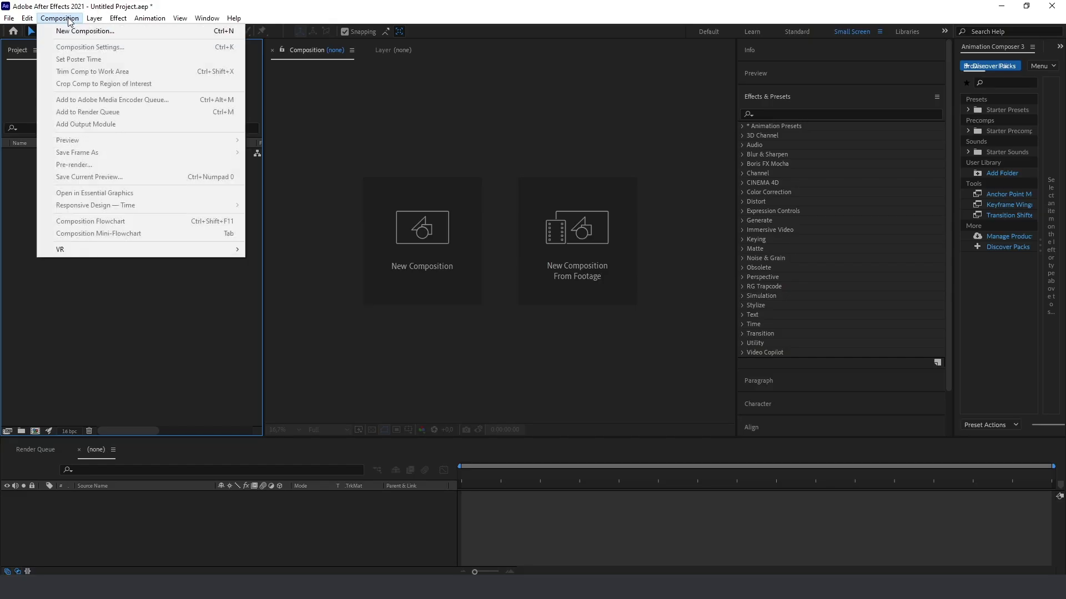
click(92, 32)
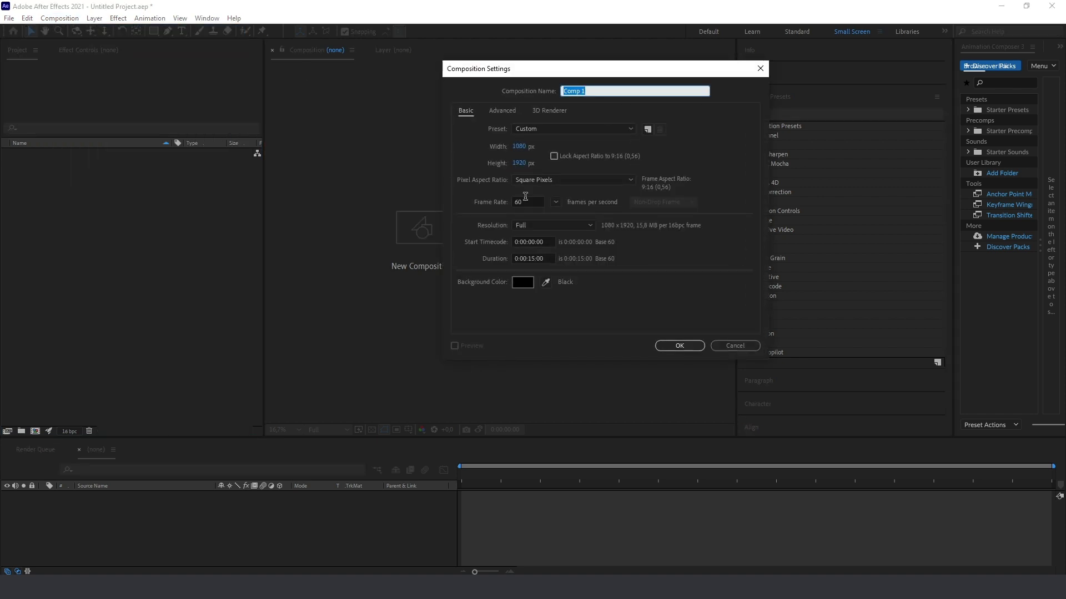
click(526, 197)
click(534, 259)
click(688, 348)
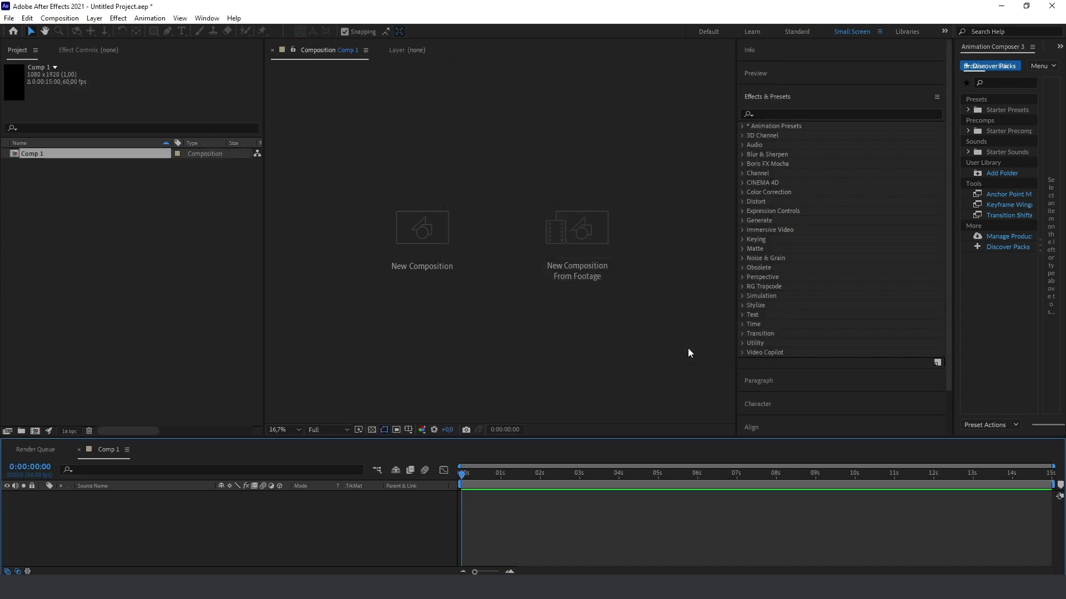
Step: Drag all PNGs from 'final' into Comp 1, move to 2 s, and select every layer
mouse_move(172, 587)
click(172, 544)
key(ctrl+a)
drag(489, 195, 149, 536)
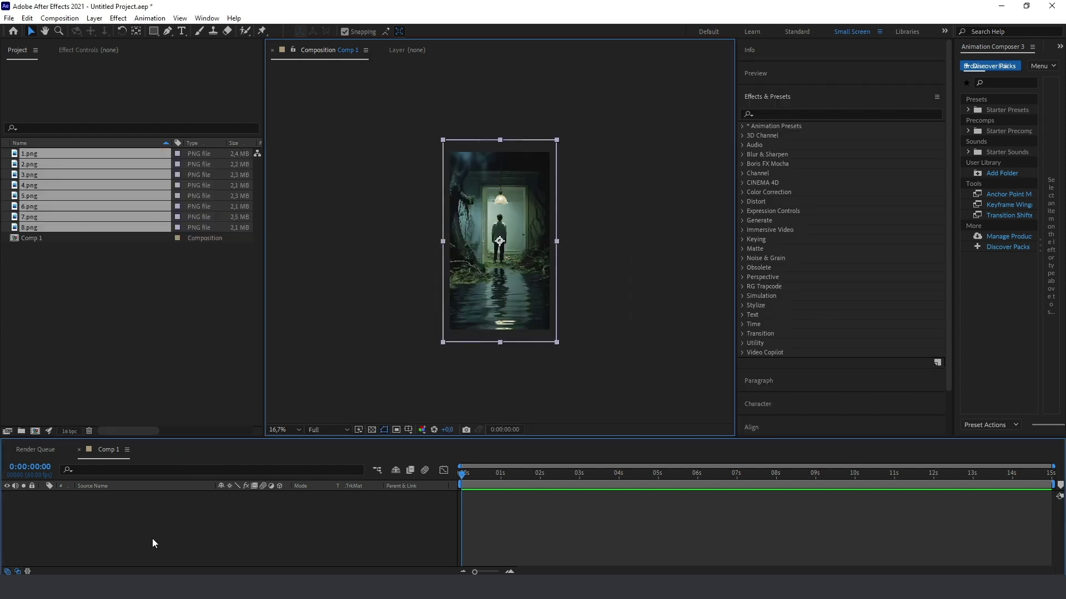
click(102, 497)
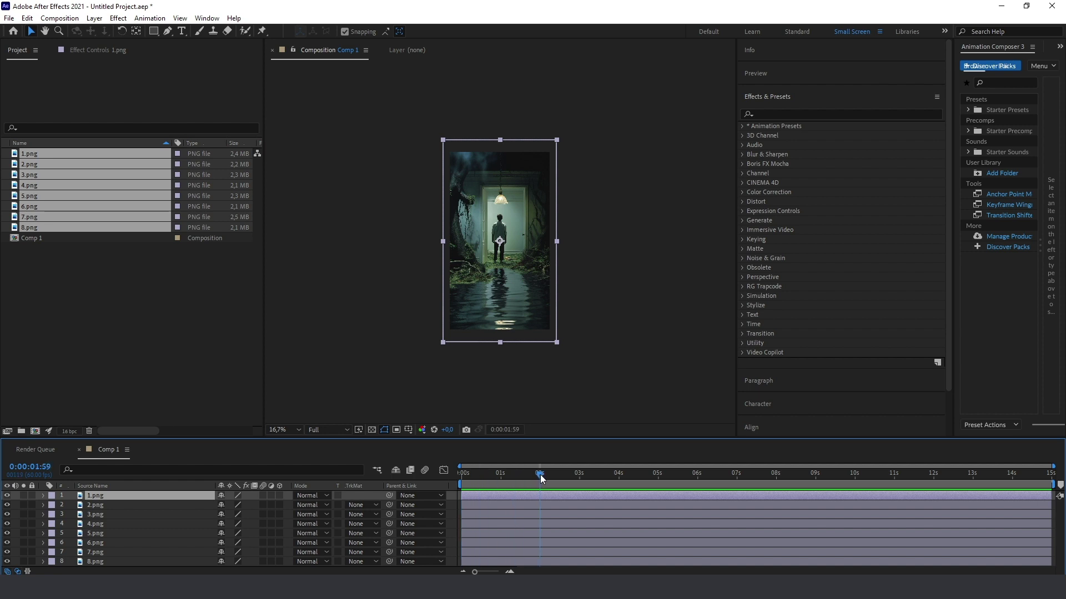
drag(542, 478, 540, 476)
shift+click(118, 558)
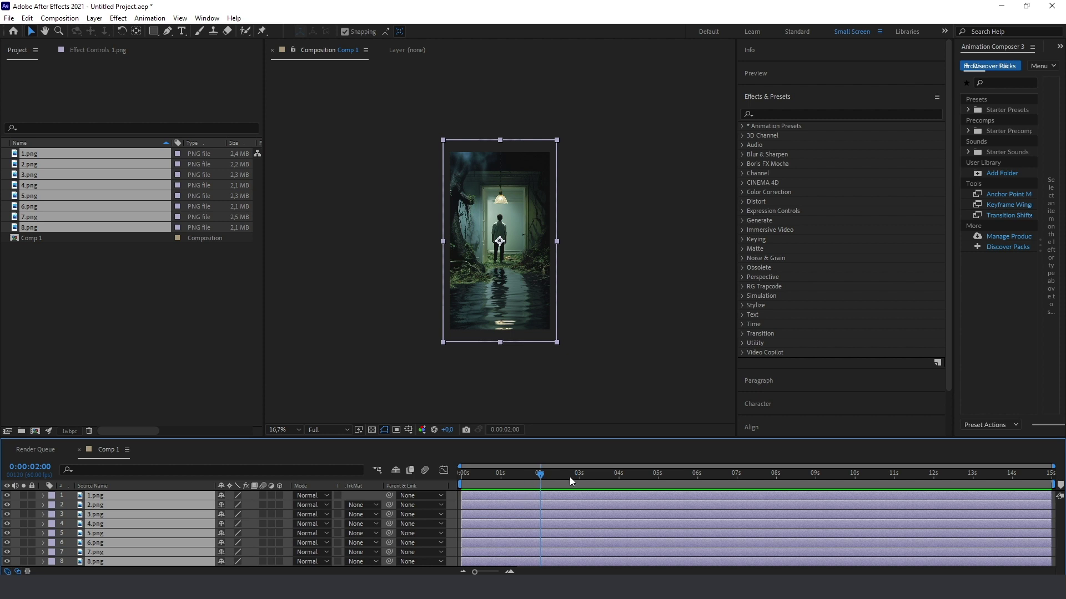
Step: Trim all layers to end at 2 s and add starting Scale keyframes at 0:00
key(alt+bracketright)
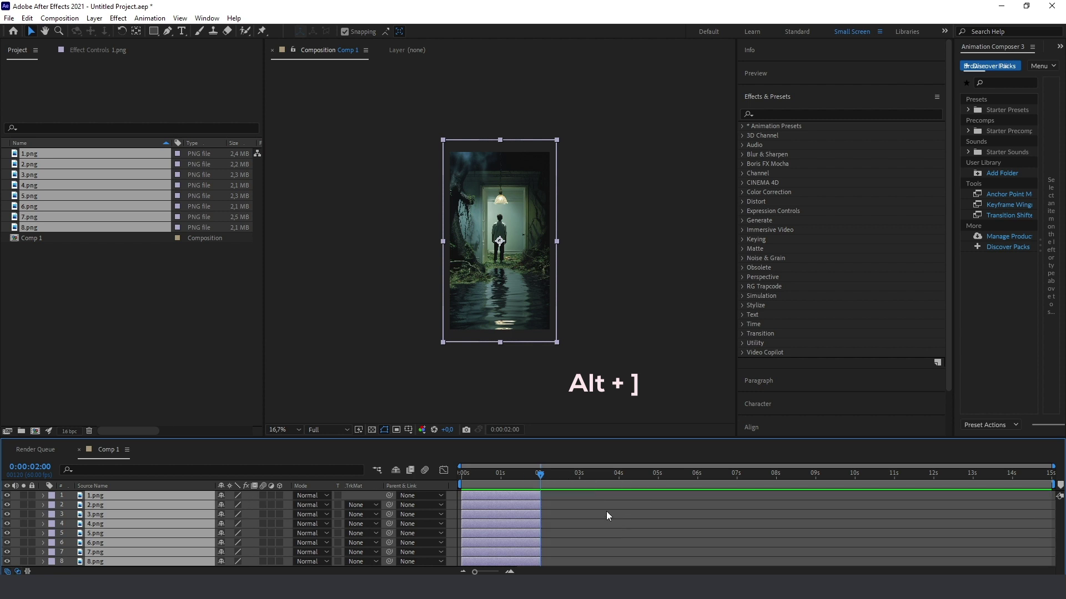
drag(467, 472, 444, 472)
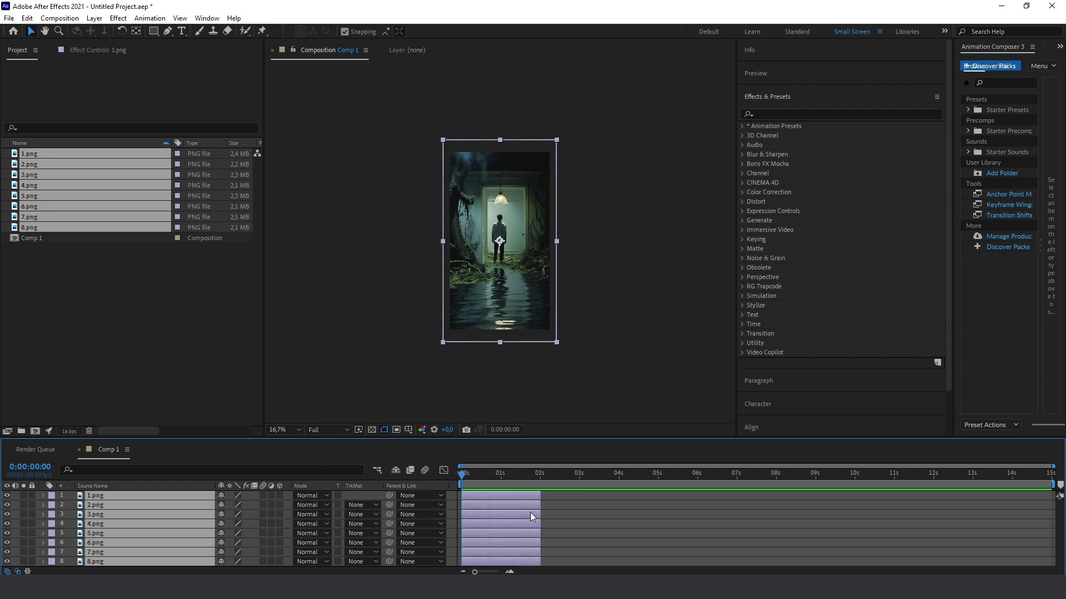
key(s)
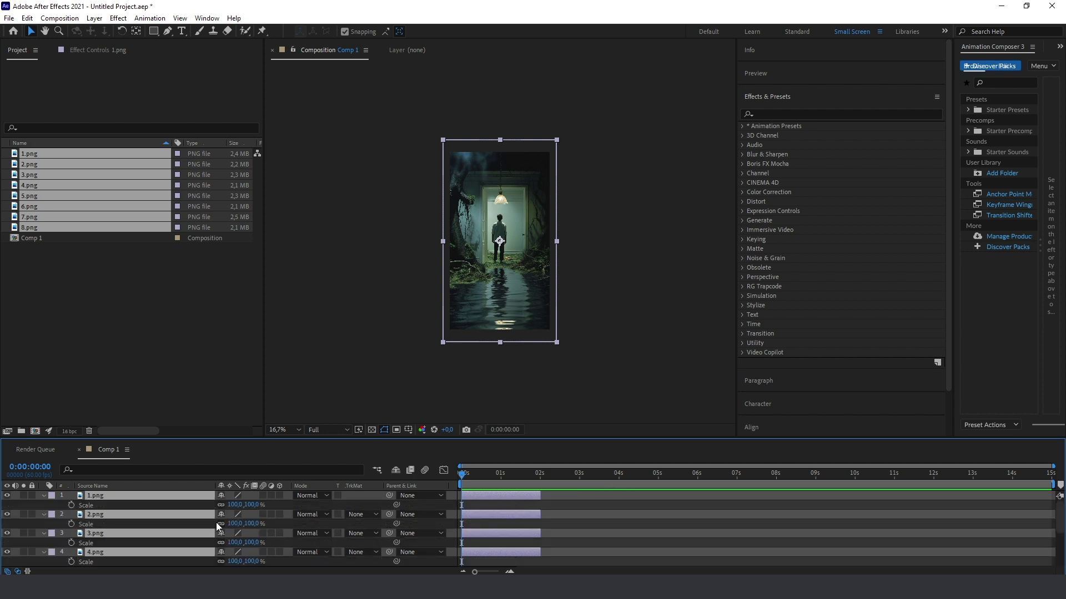
scroll(172, 521, down, 3)
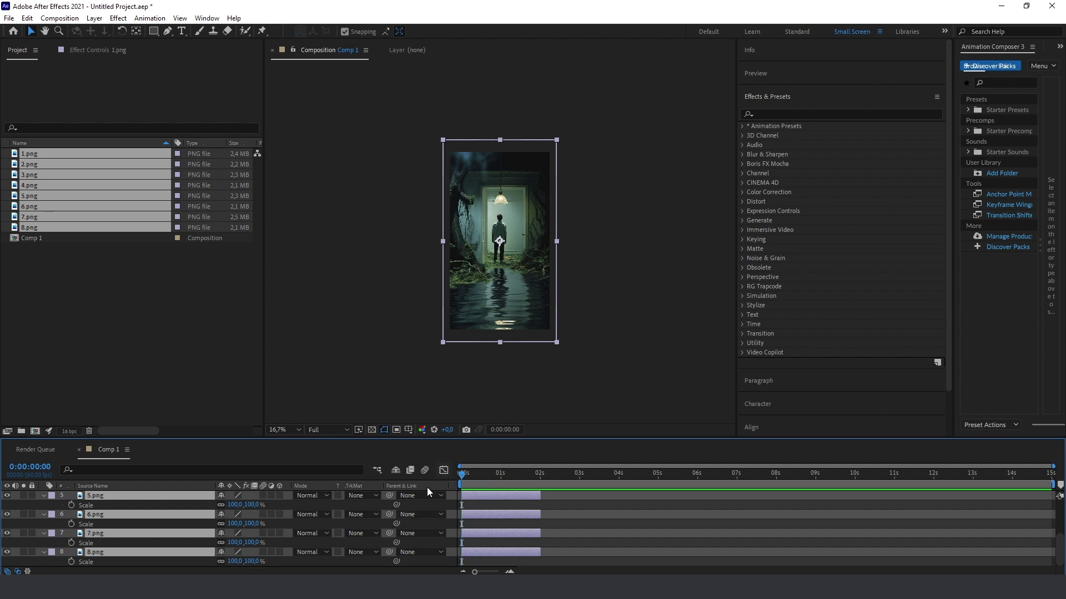
click(71, 562)
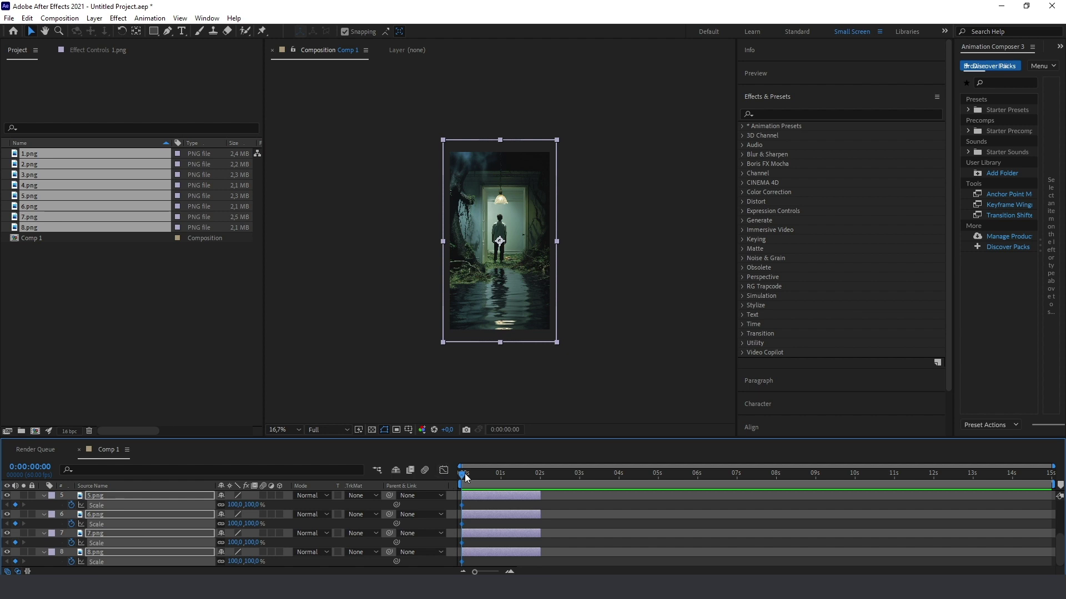
Step: Add 200% Scale keyframes at 2 seconds on all eight layers
drag(467, 478, 542, 484)
key(Page_Down)
key(Page_Down)
click(235, 542)
text(20)
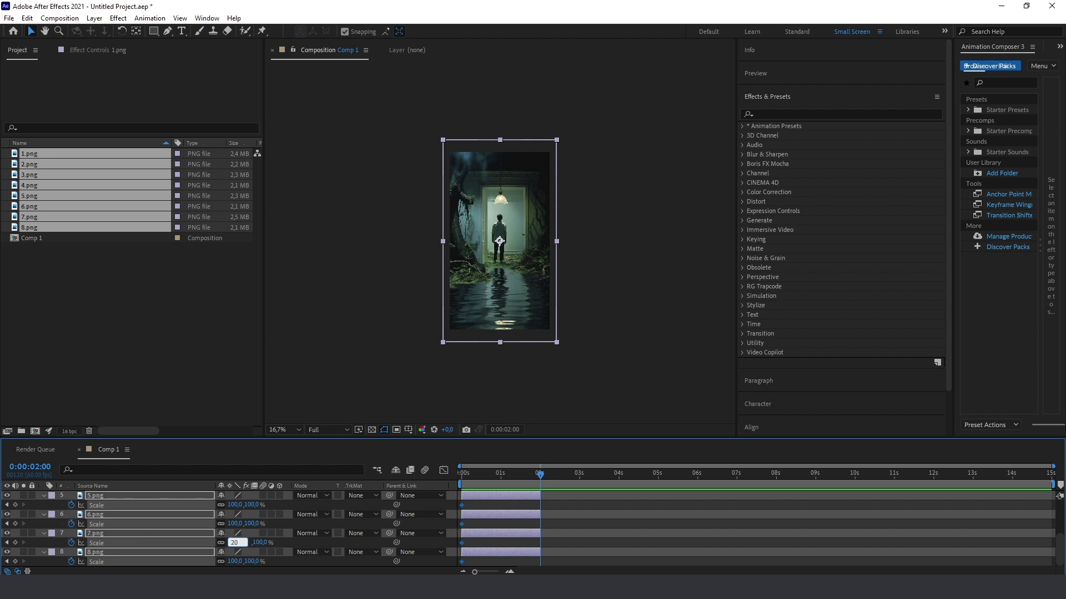
text(0)
key(Return)
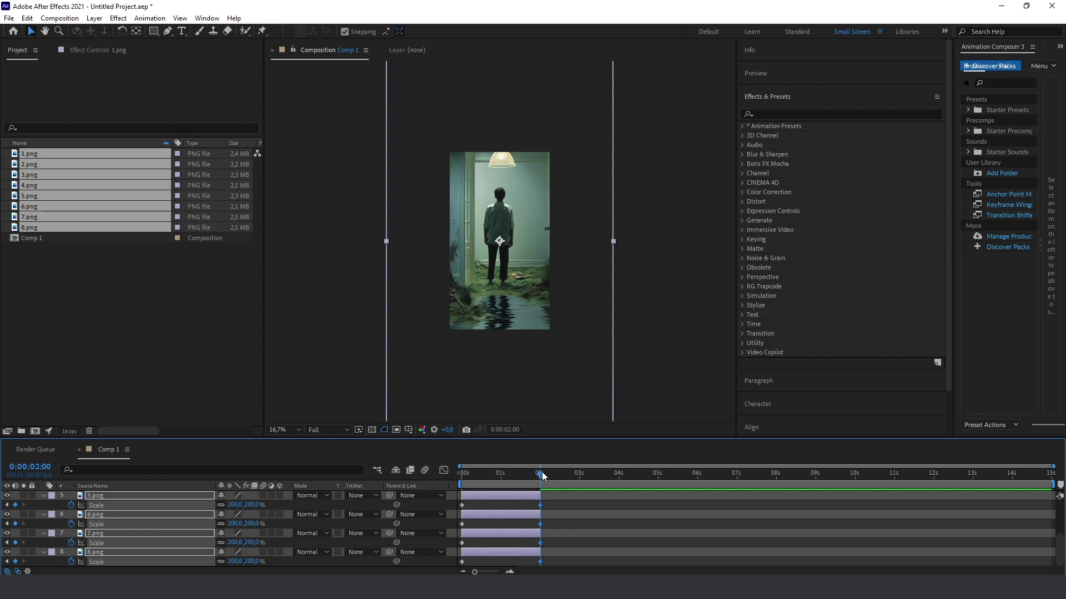
drag(541, 473, 438, 477)
scroll(198, 520, up, 3)
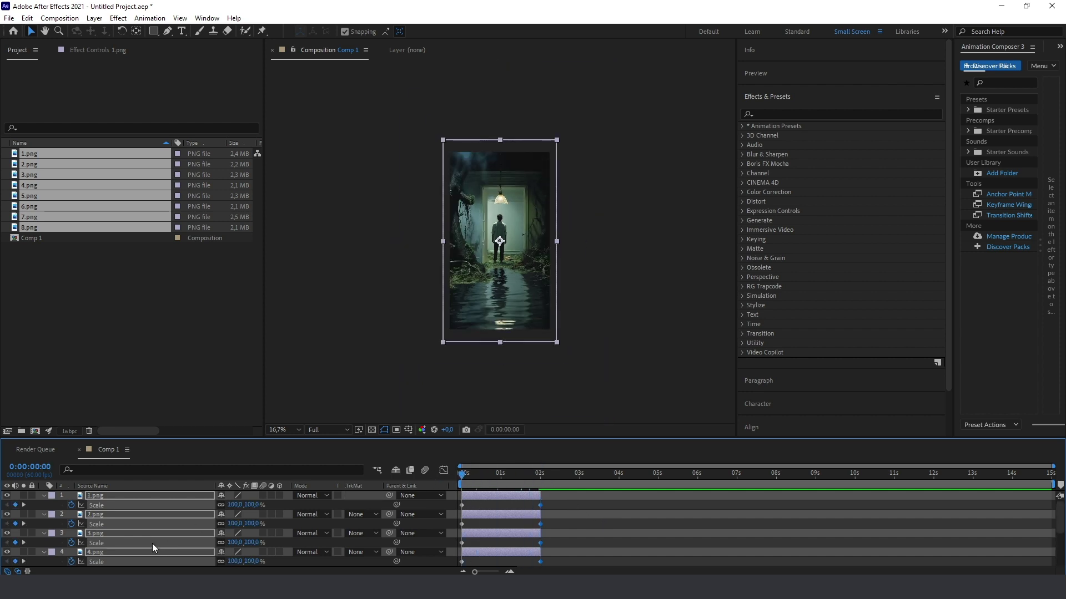
scroll(125, 522, down, 3)
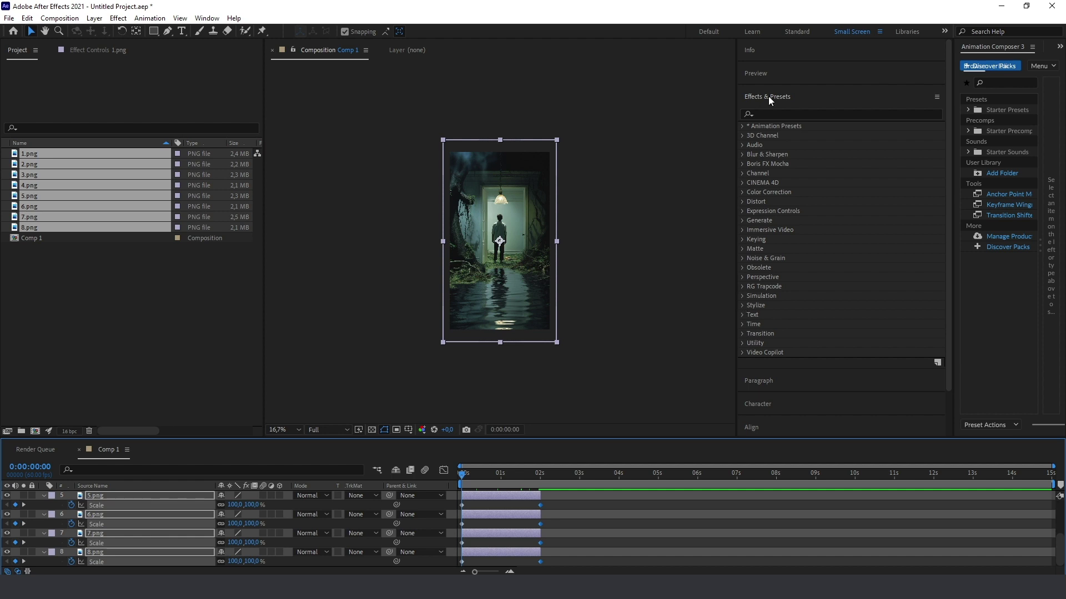
Step: Find Gaussian Blur with the search 'gaus' and apply it to the 7.png layer only
click(777, 113)
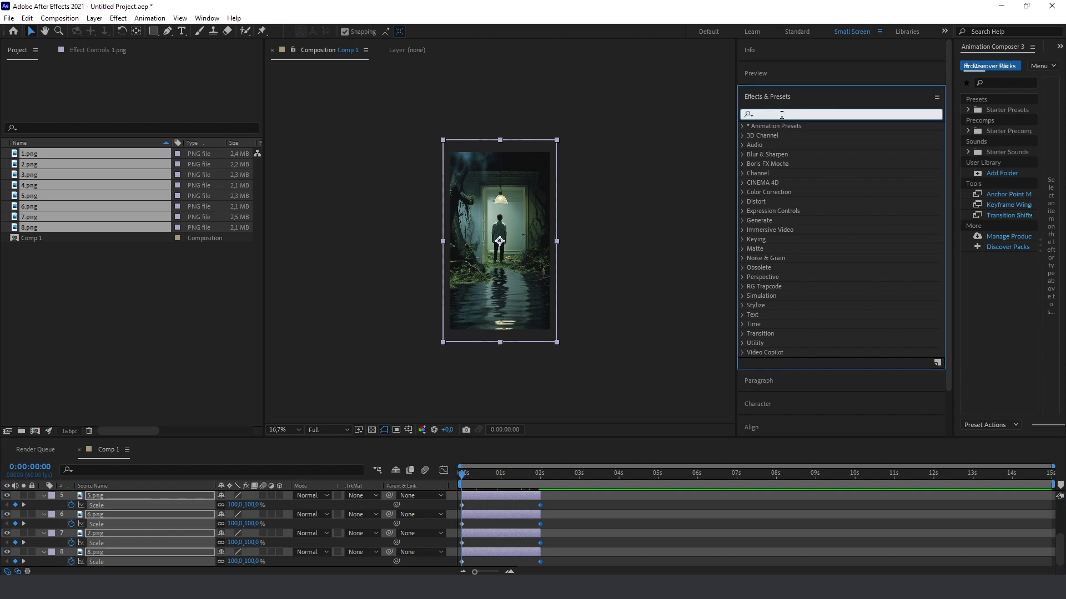
text(gaus)
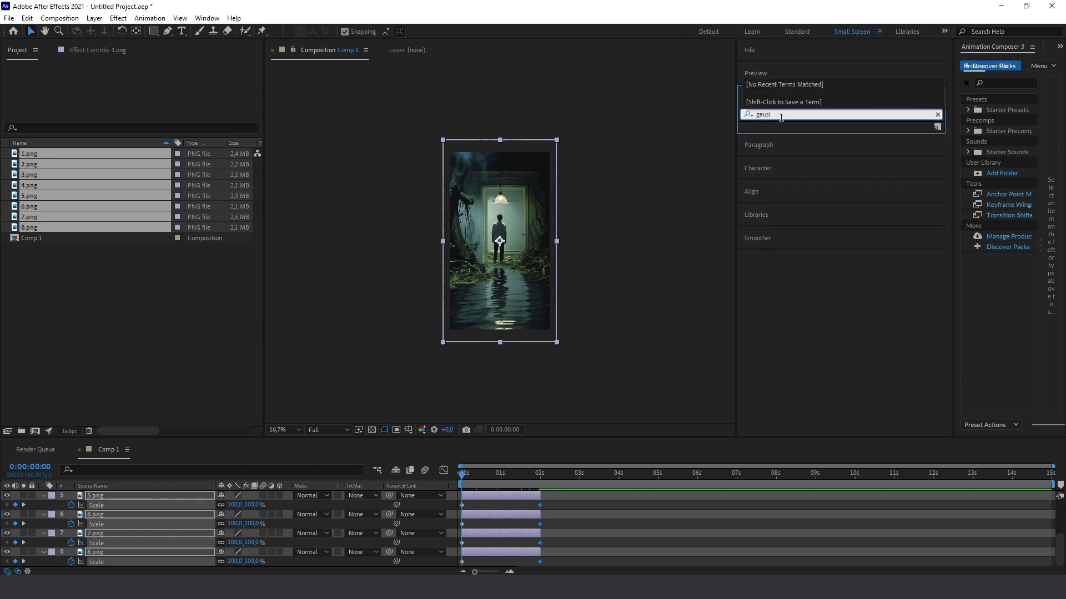
click(106, 552)
ctrl+click(103, 553)
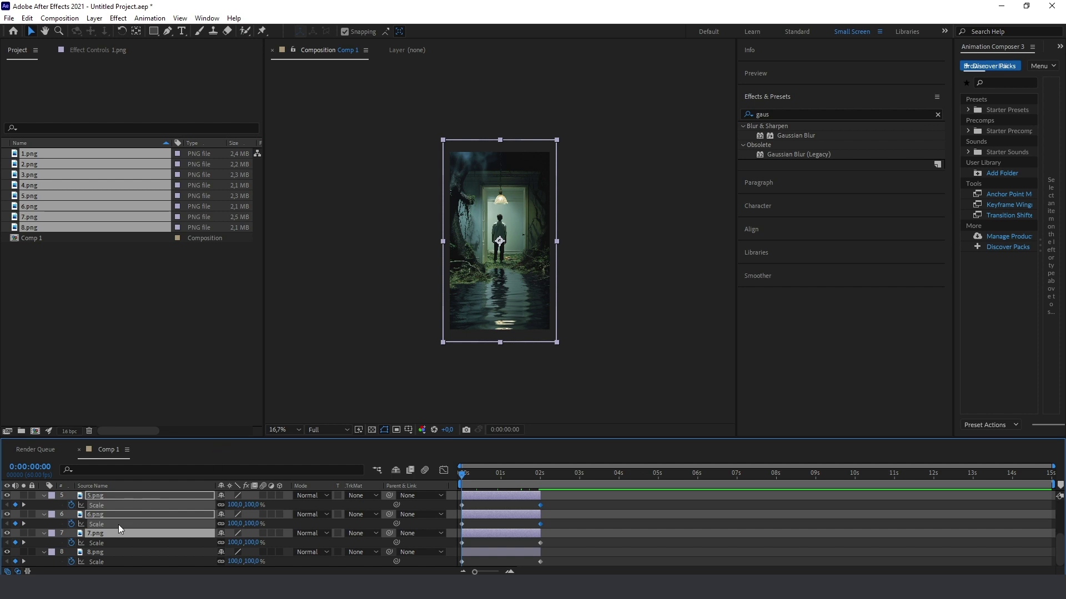
ctrl+click(103, 535)
click(104, 536)
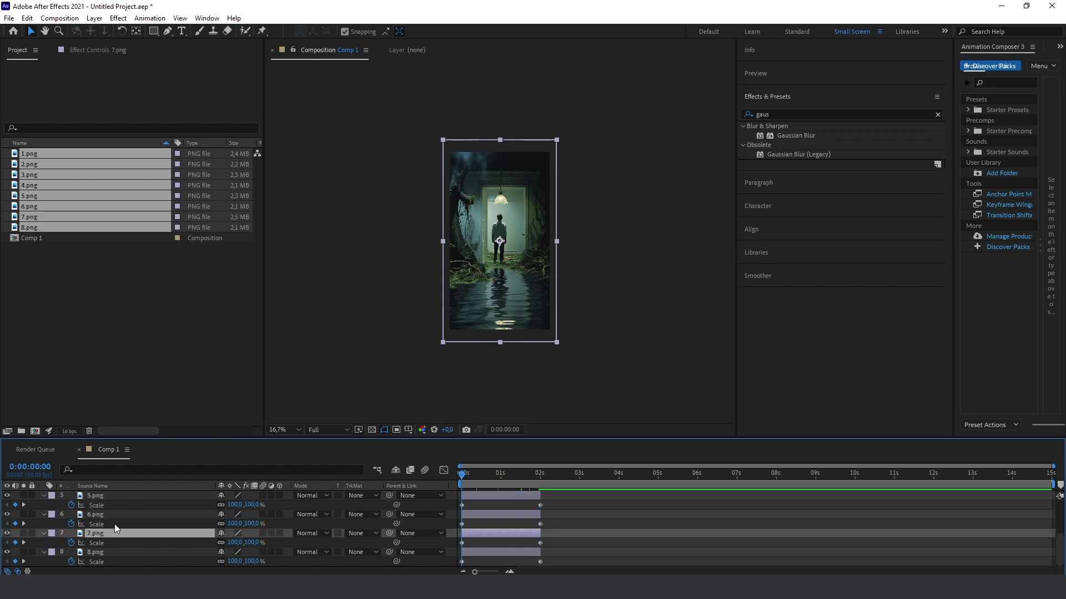
drag(798, 136, 106, 537)
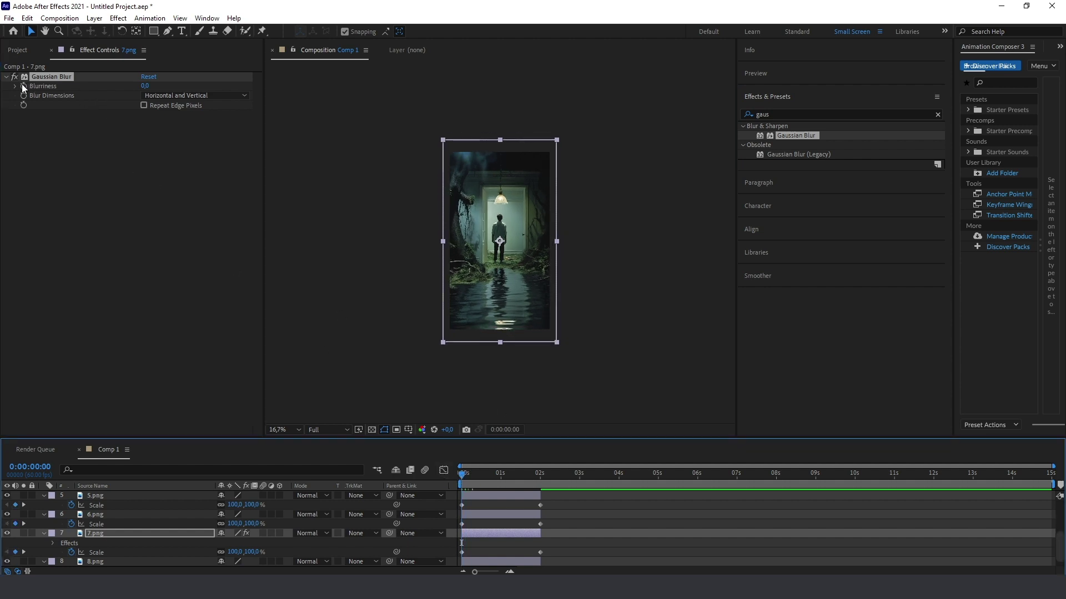
Step: Keyframe Blurriness at 3.5 at the start and 0 at 0:00:00:30
click(146, 85)
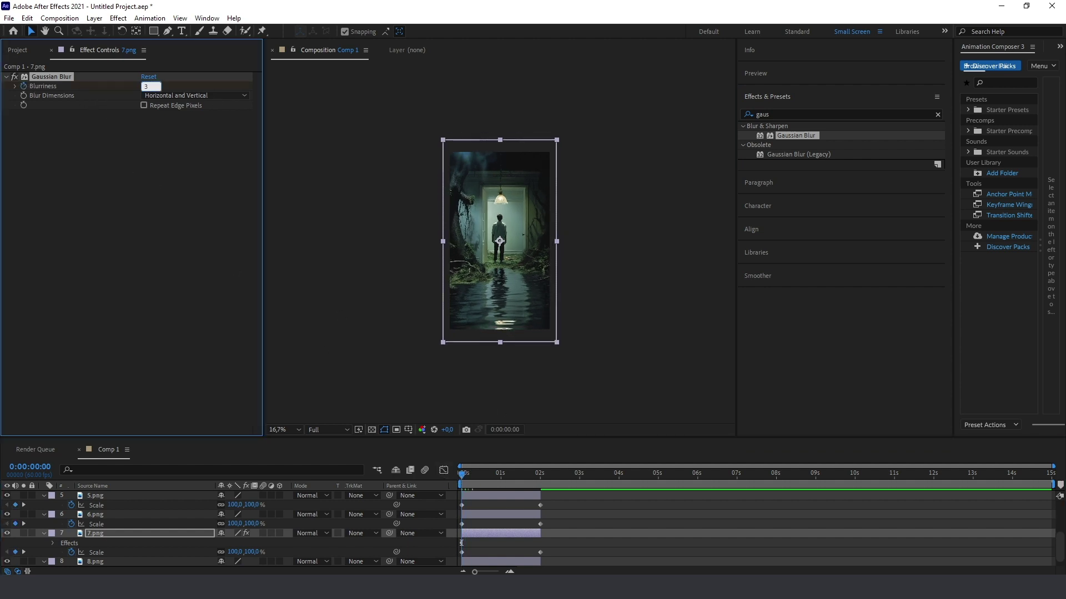
text(,5)
key(Return)
drag(149, 86, 147, 87)
drag(464, 475, 482, 480)
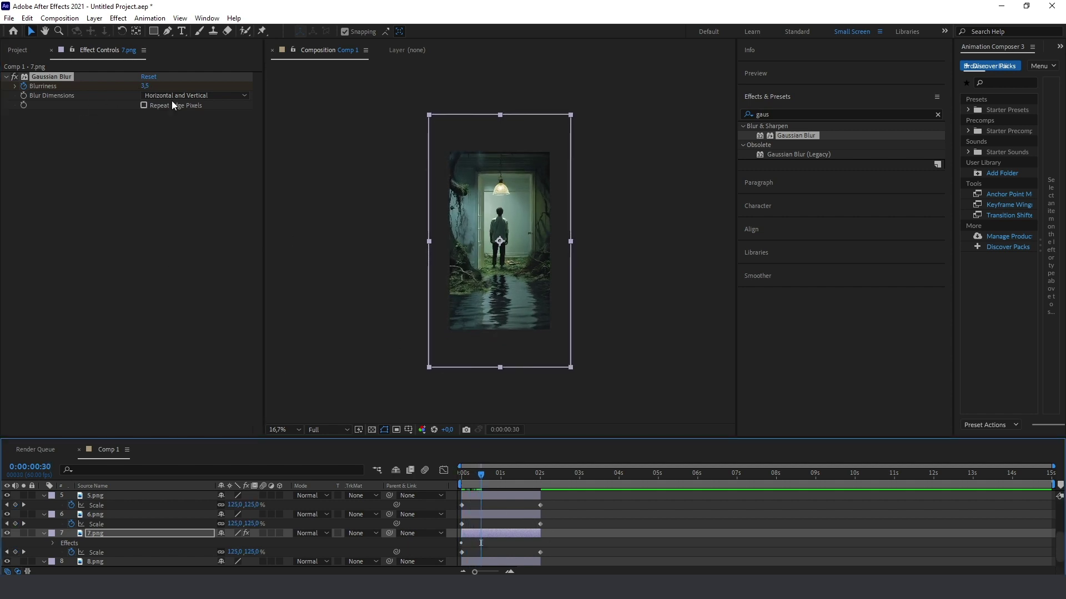
click(146, 86)
text(0)
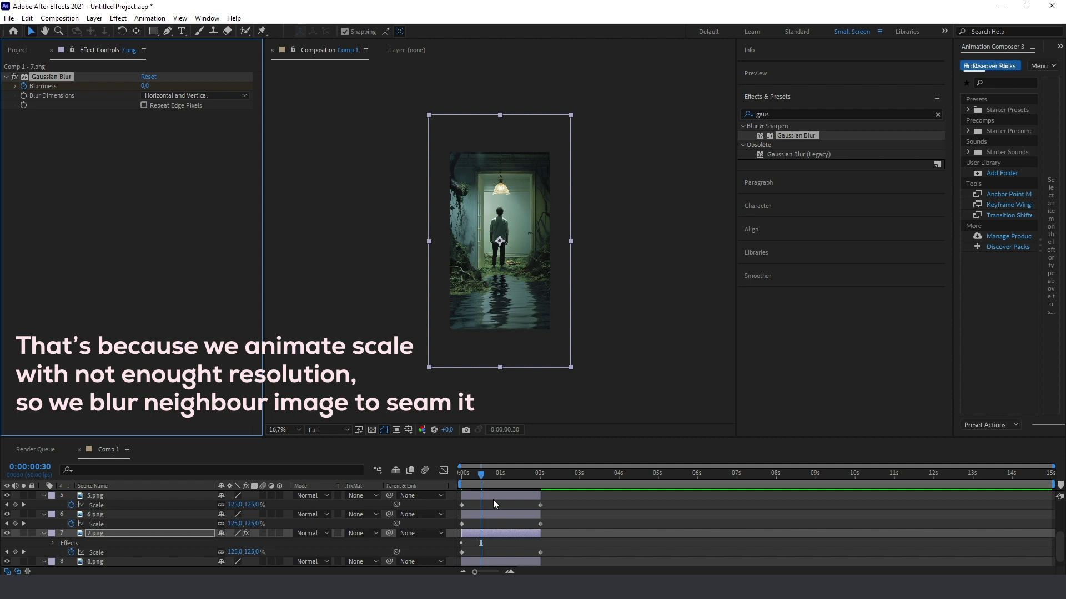
drag(485, 474, 438, 473)
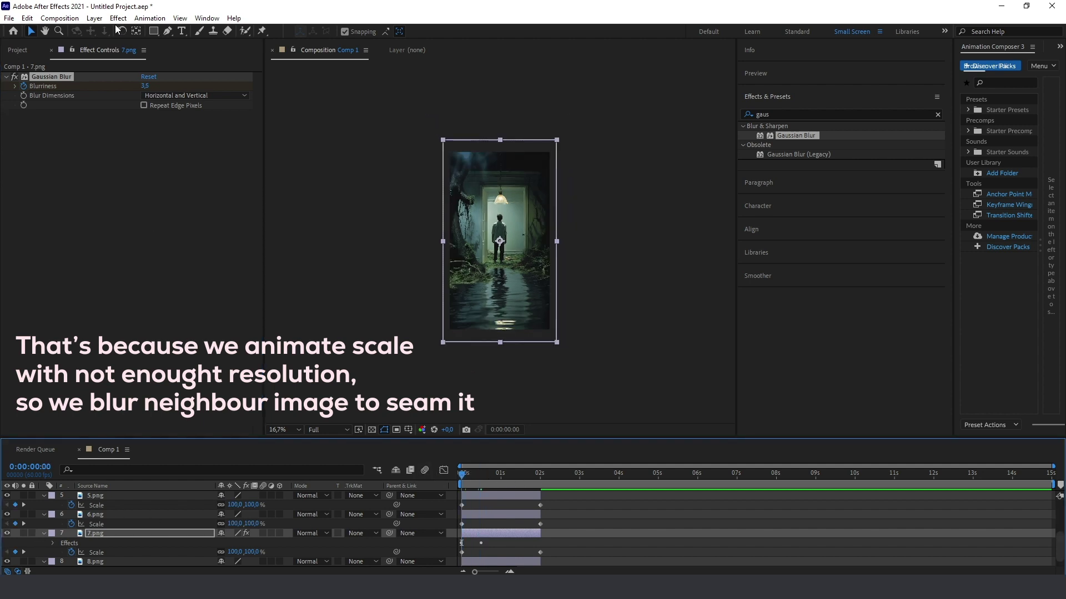
Step: Copy the keyframed Gaussian Blur and paste it onto 6.png and 5.png
click(83, 122)
click(55, 78)
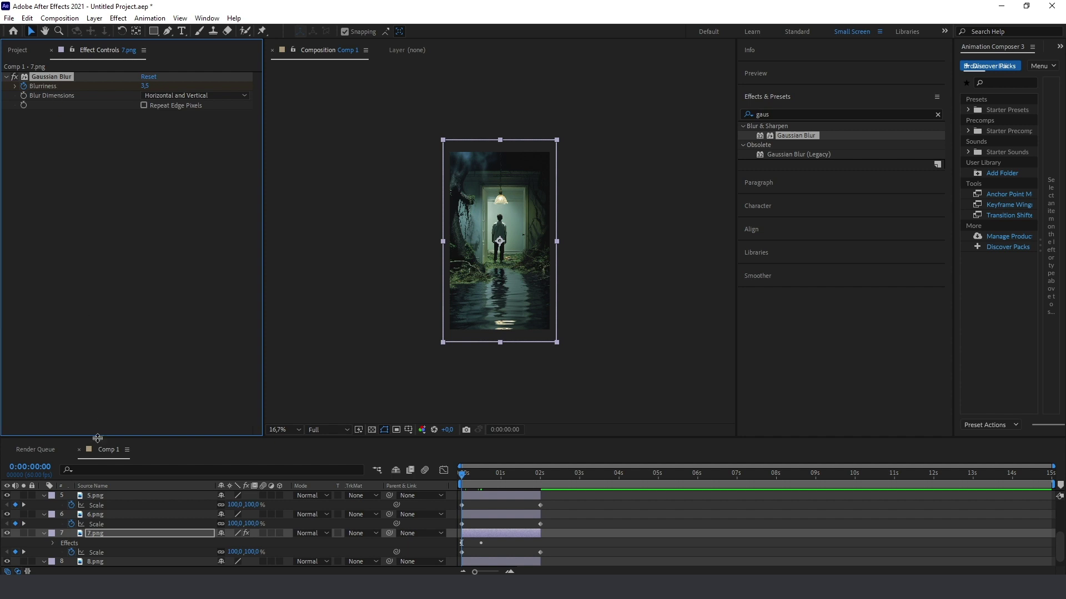
click(98, 515)
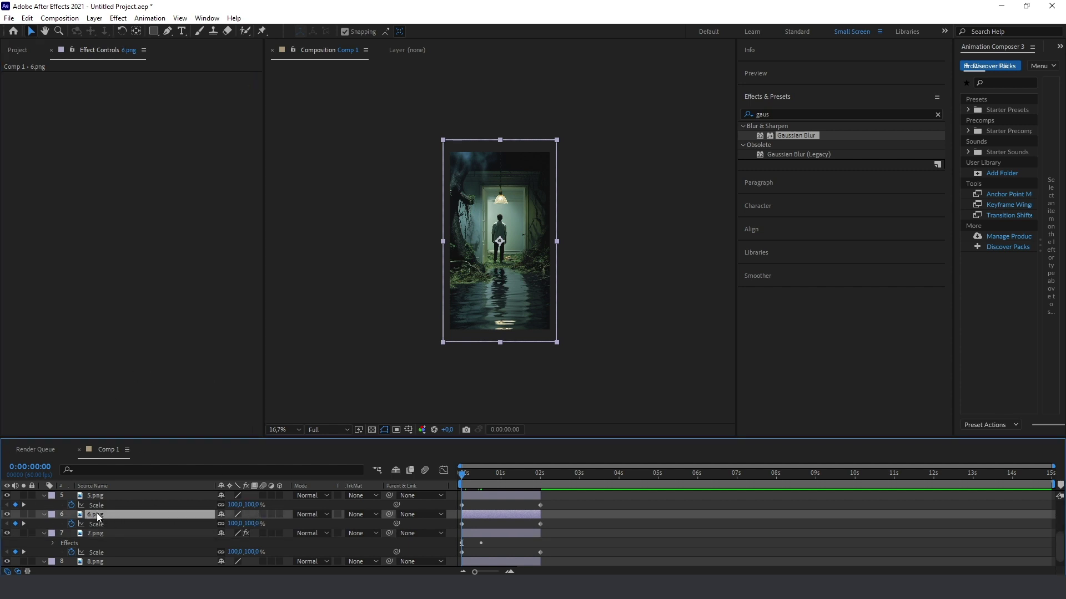
key(ctrl+v)
click(103, 495)
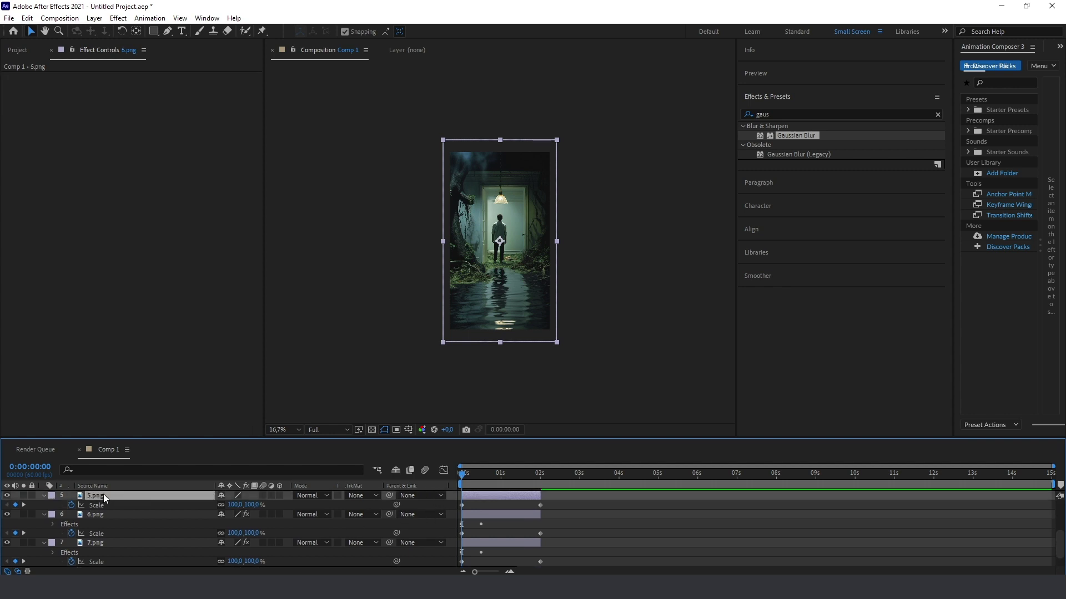
key(ctrl+v)
Step: Paste the same Gaussian Blur onto 4.png, 3.png, 2.png and 1.png
scroll(113, 511, up, 2)
click(105, 514)
key(ctrl+v)
click(102, 496)
key(ctrl+v)
scroll(116, 514, up, 2)
click(99, 509)
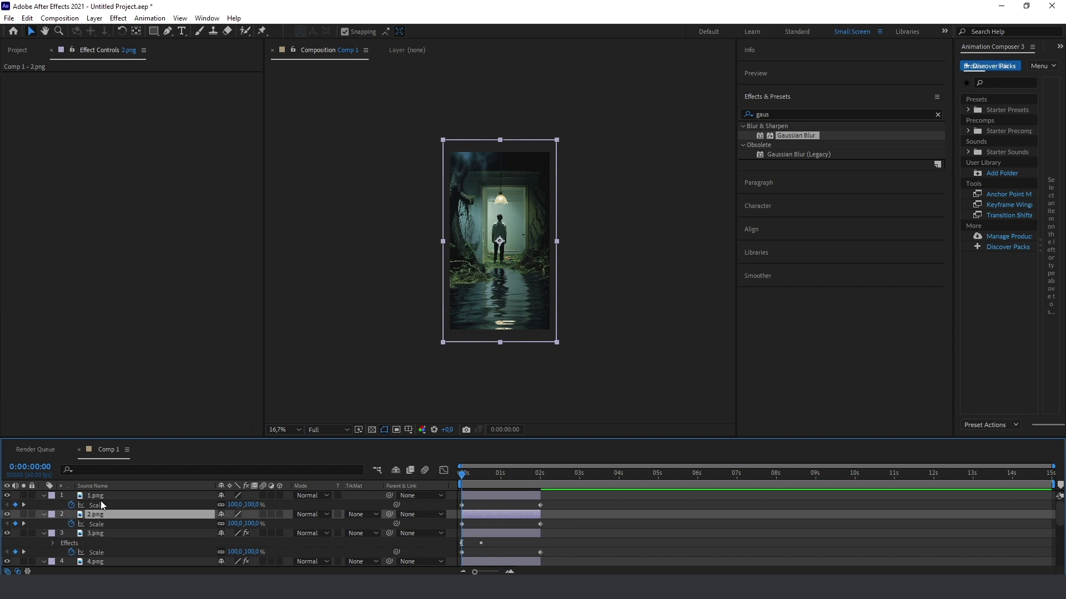
key(ctrl+v)
click(101, 498)
key(ctrl+v)
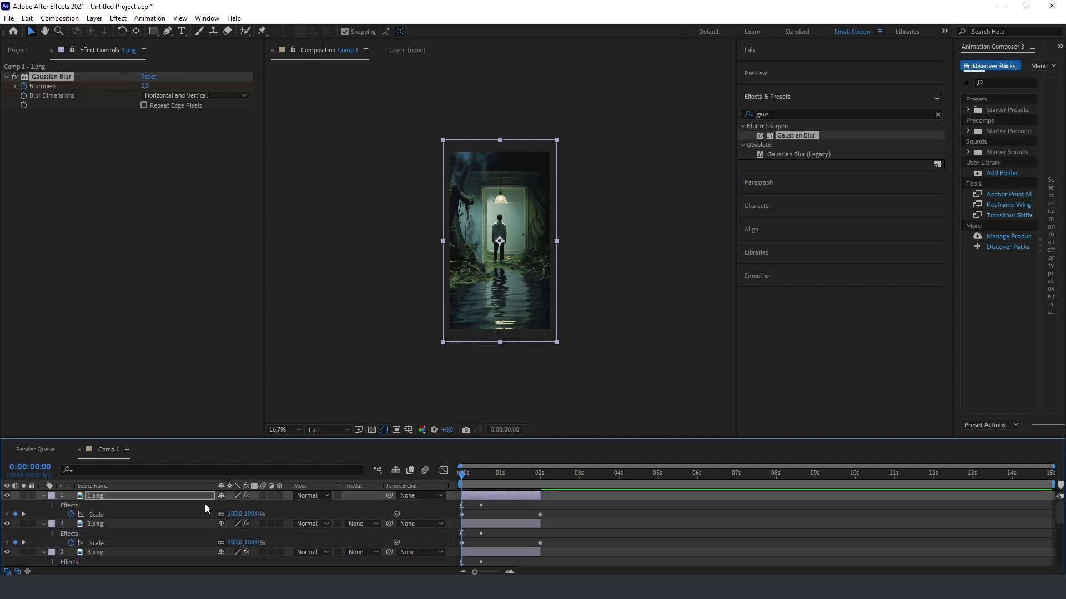
Step: Collapse every layer's expanded properties and clear the layer selection
scroll(139, 503, down, 5)
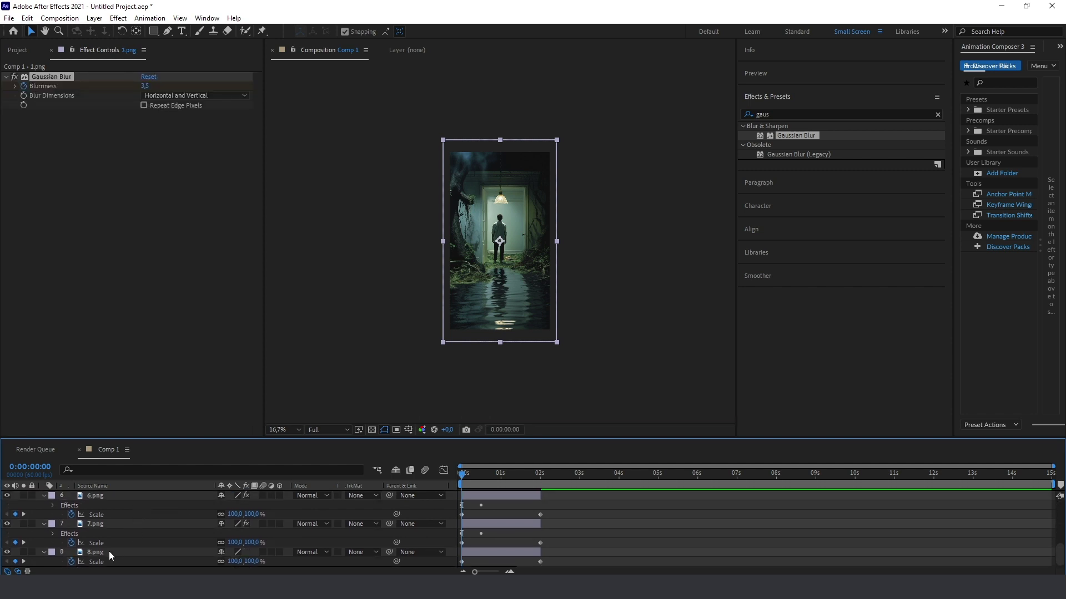
key(ctrl+a)
key(u)
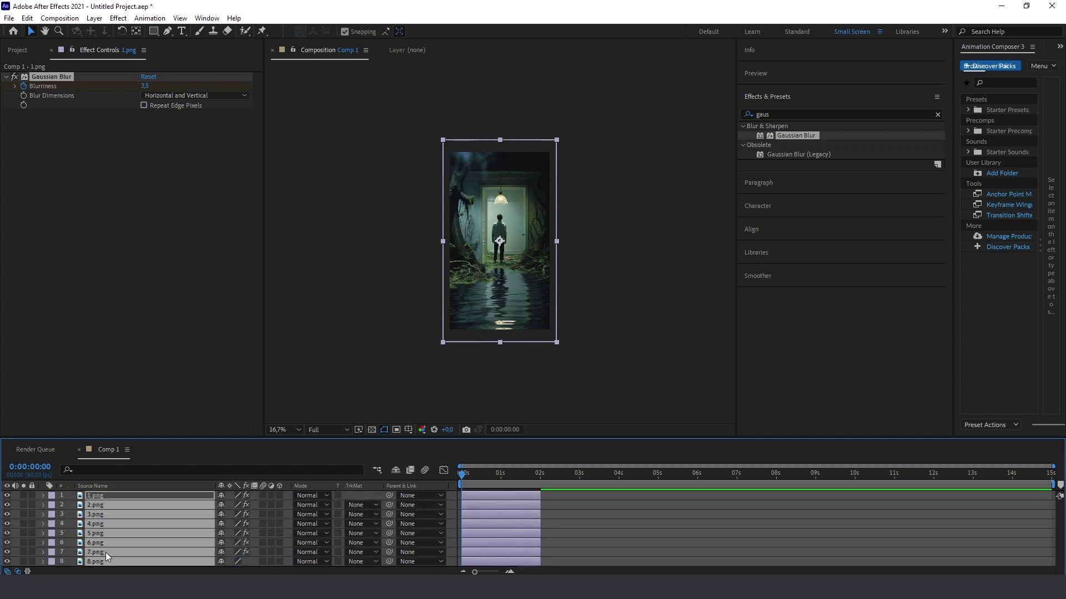
ctrl+click(105, 495)
ctrl+click(105, 495)
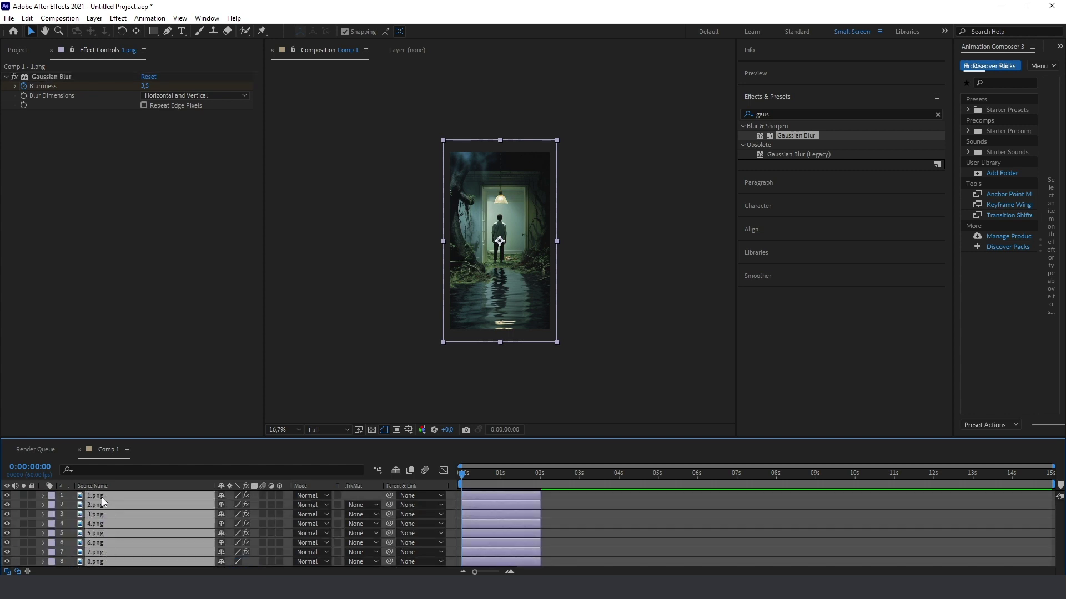
ctrl+click(101, 497)
key(F2)
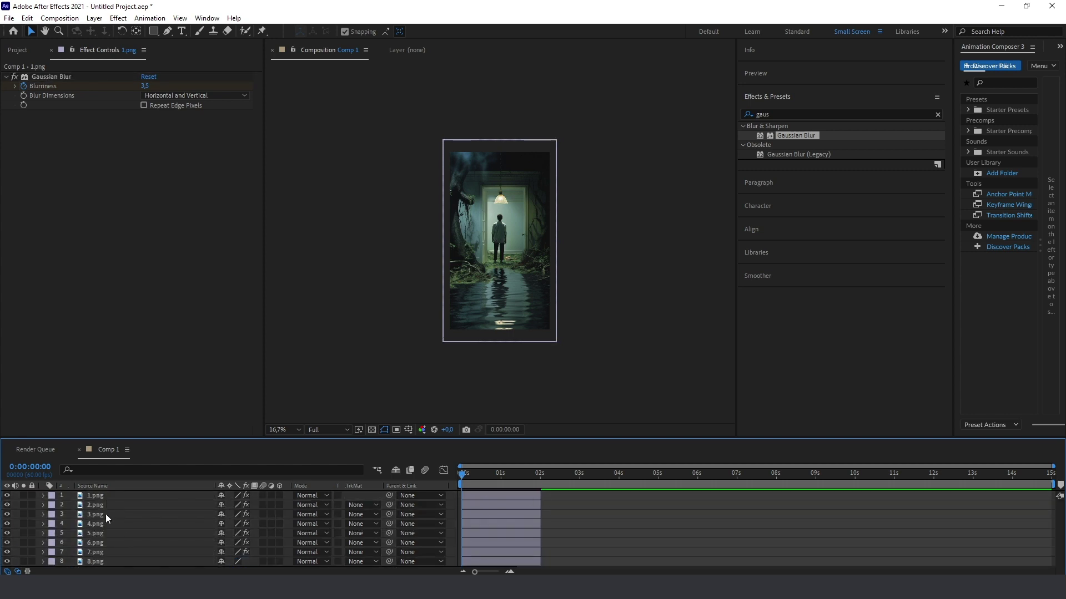
Step: Start 7.png at 2 seconds and 6.png at 4 seconds, following 8.png
click(105, 560)
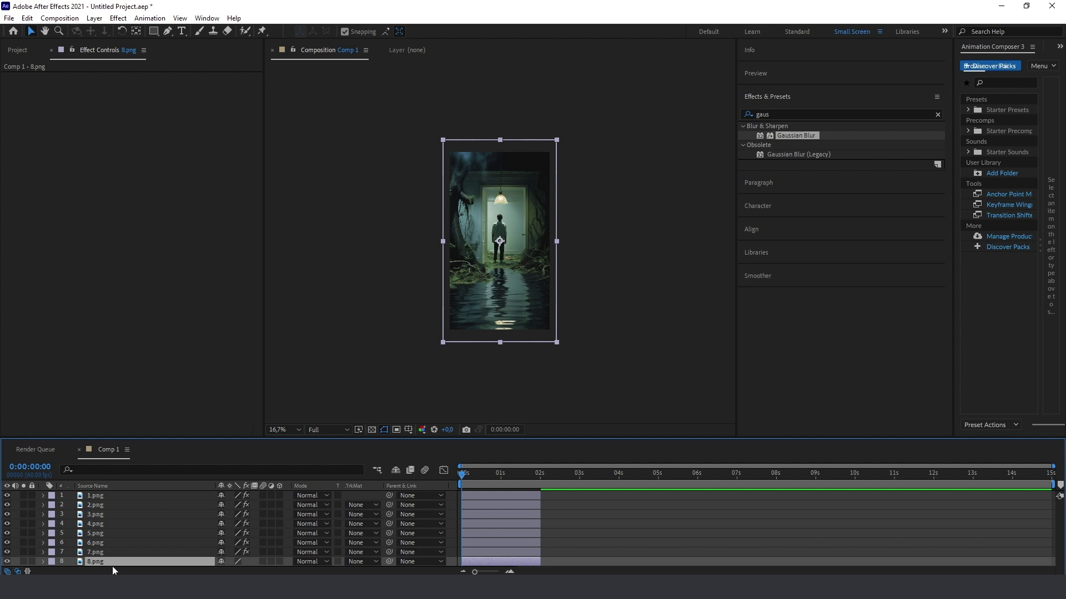
key(k)
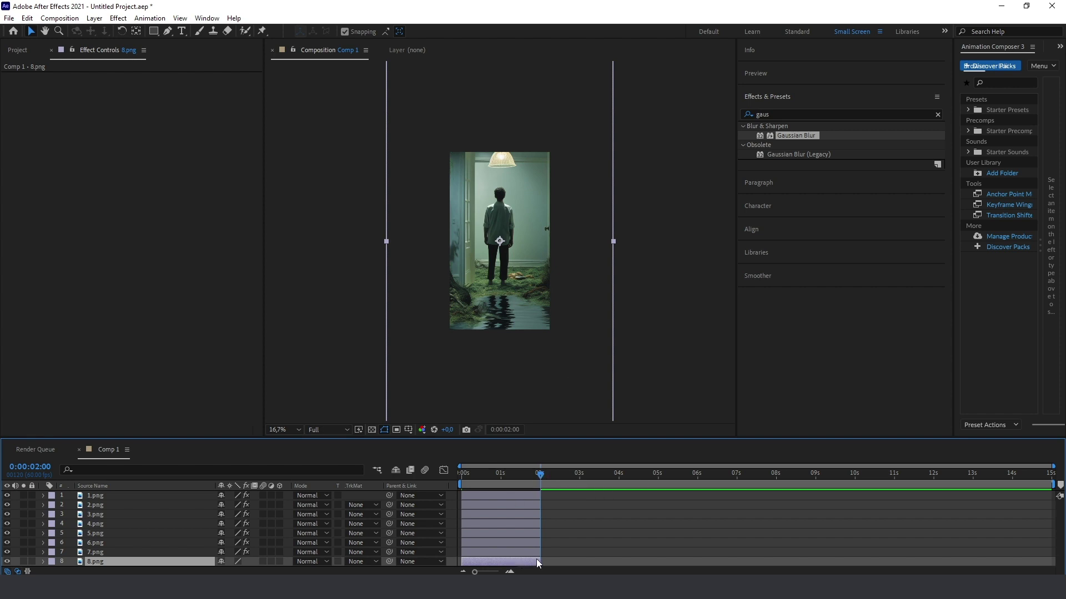
click(481, 473)
key(k)
click(107, 550)
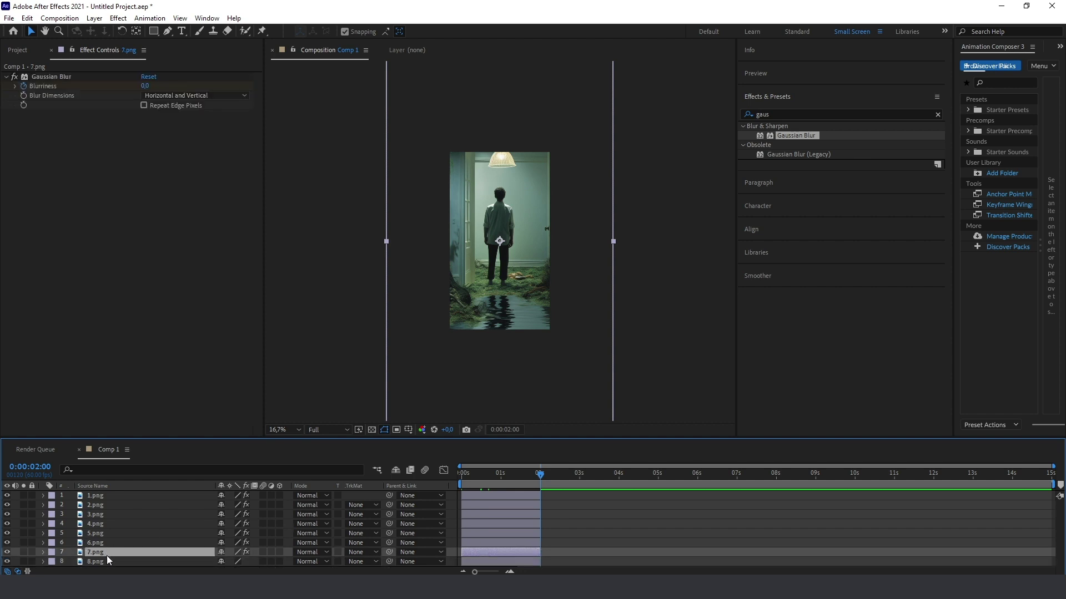
key(bracketleft)
key(o)
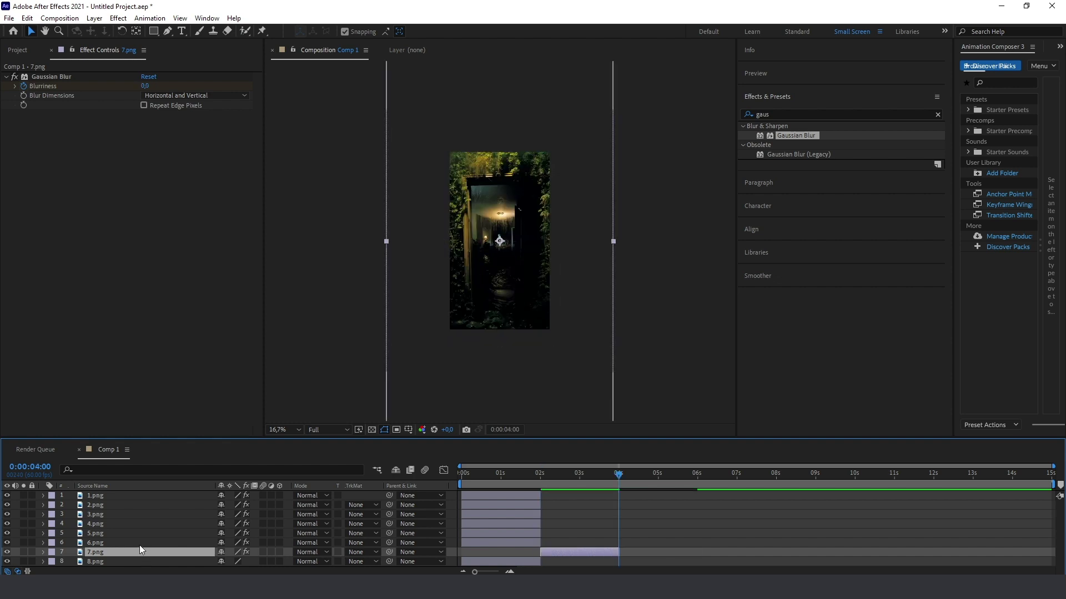
click(137, 544)
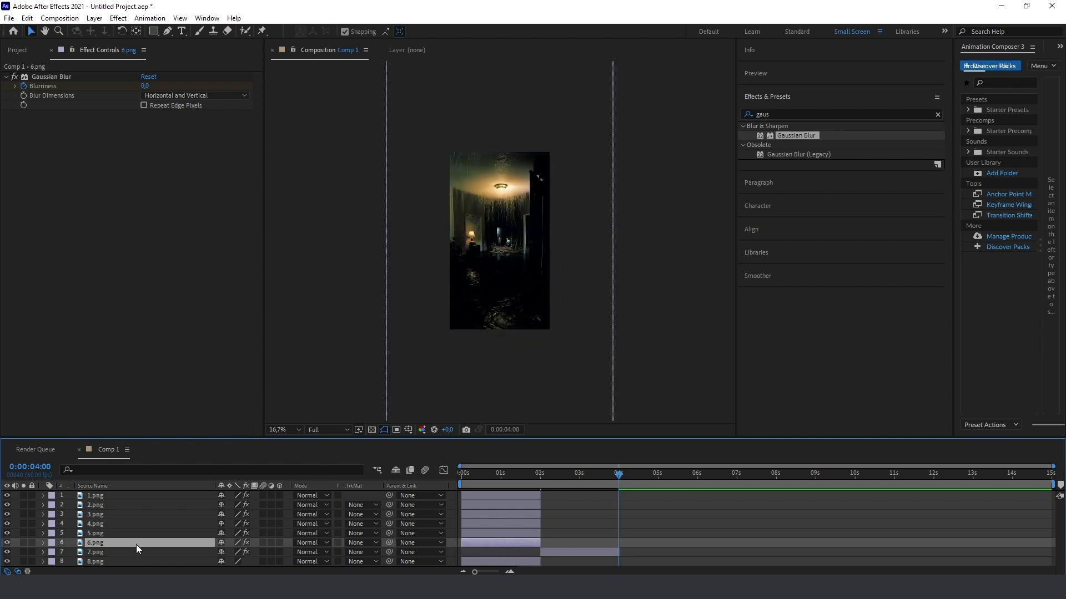
key(bracketleft)
Step: Start 5.png at 6 s, 4.png at 8 s and 3.png at 10 s
key(o)
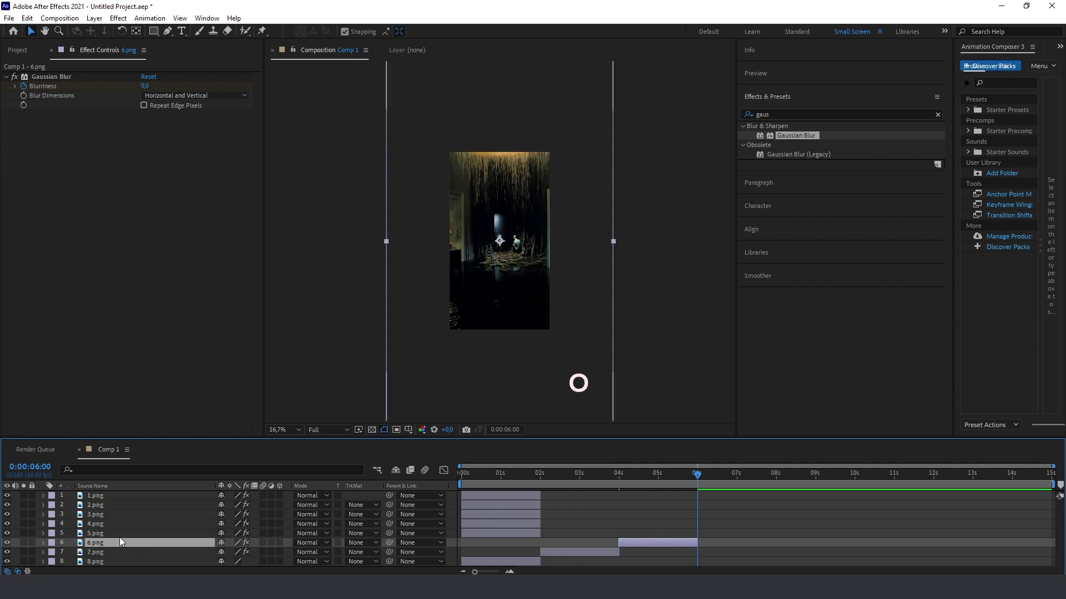
click(118, 534)
key(bracketleft)
key(o)
click(112, 521)
key(bracketleft)
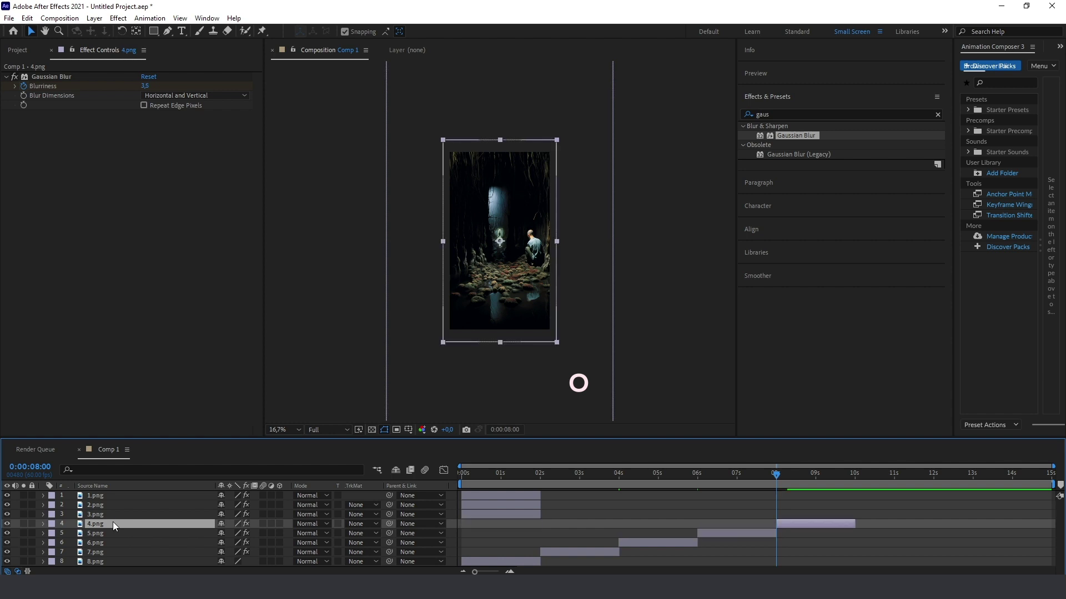
key(o)
click(107, 515)
key(bracketleft)
Step: Start 2.png at 12 seconds and 1.png at 14 seconds
key(o)
click(105, 504)
key(bracketleft)
key(o)
click(102, 495)
key(bracketleft)
key(o)
Step: Return to the start and enlarge the viewer magnification
drag(493, 483, 450, 485)
click(319, 431)
click(294, 429)
click(299, 247)
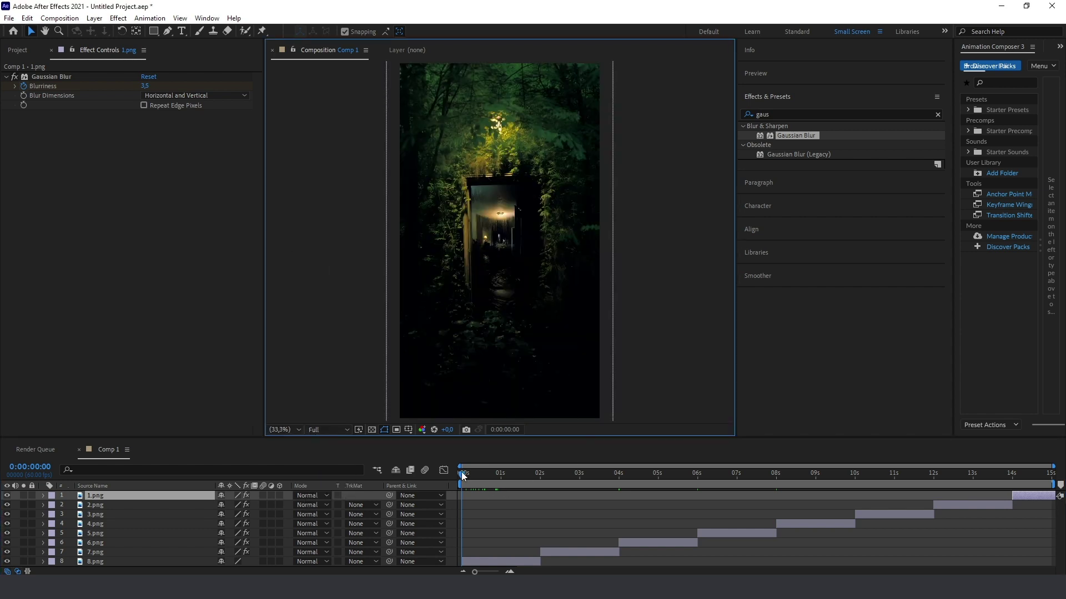
drag(464, 476, 851, 489)
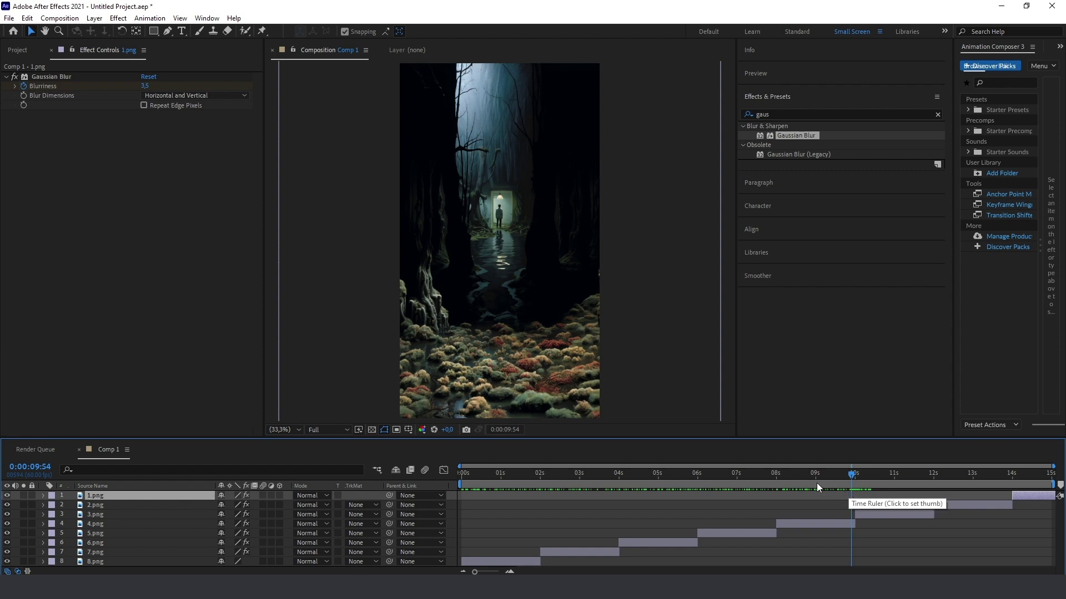
Step: Set a starting Position keyframe on 4.png at its 8-second in point
key(Page_Down)
drag(853, 476, 783, 477)
click(102, 525)
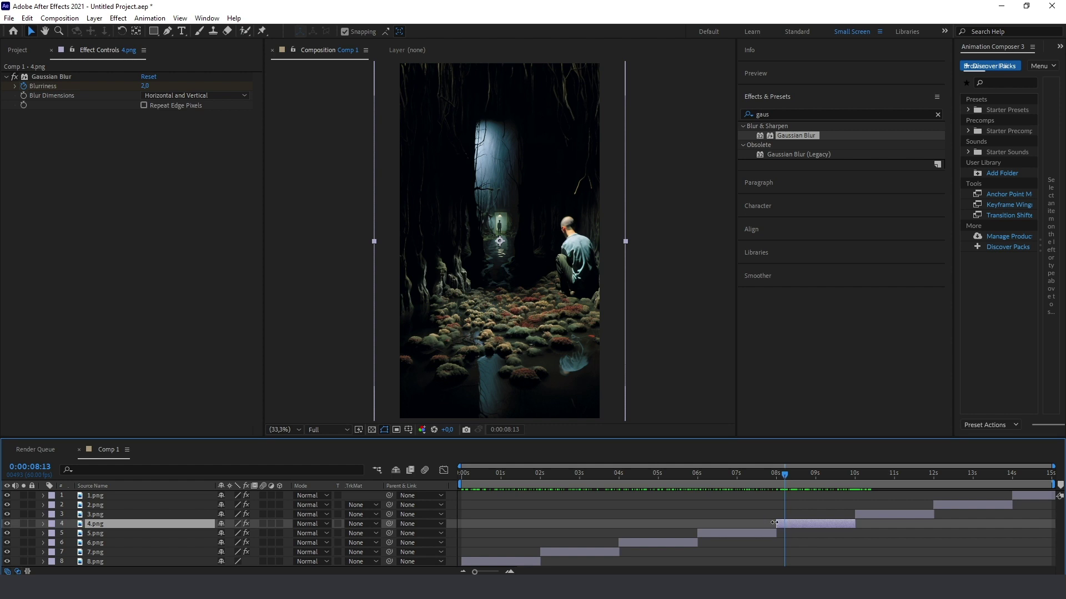
key(i)
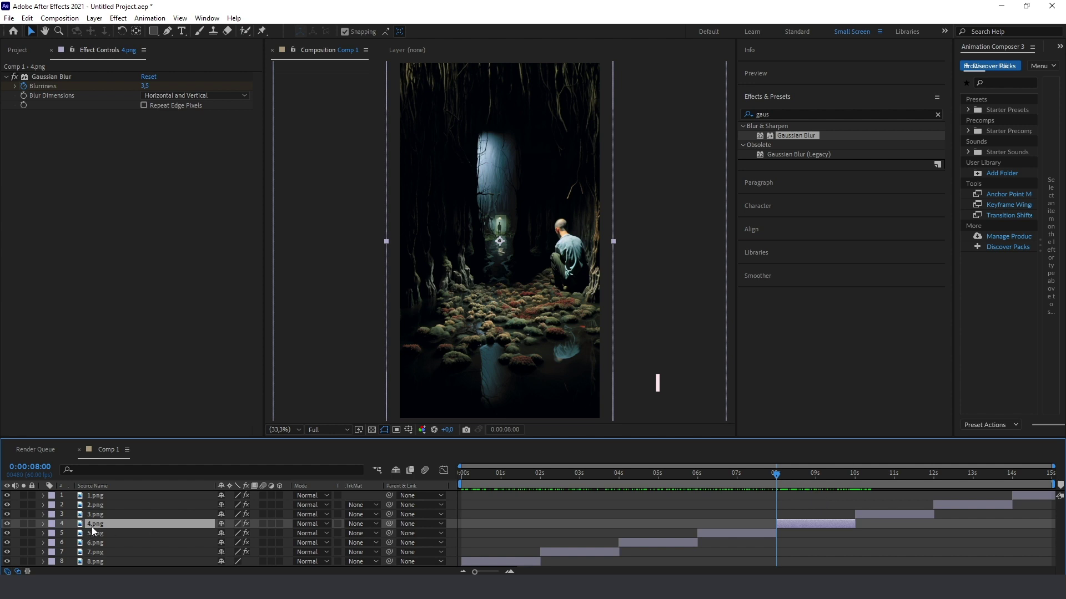
key(p)
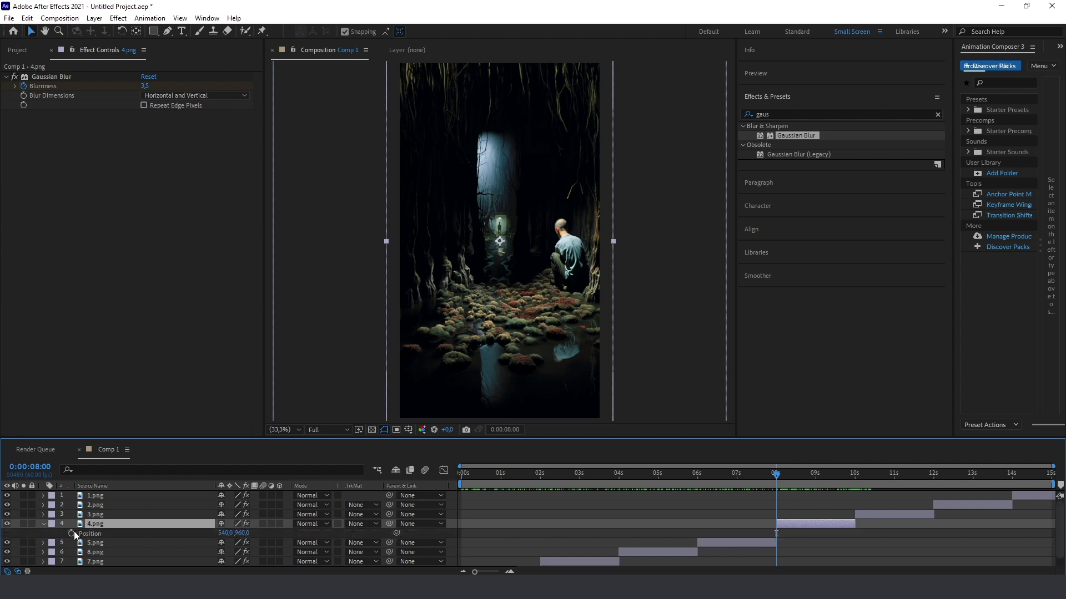
click(73, 532)
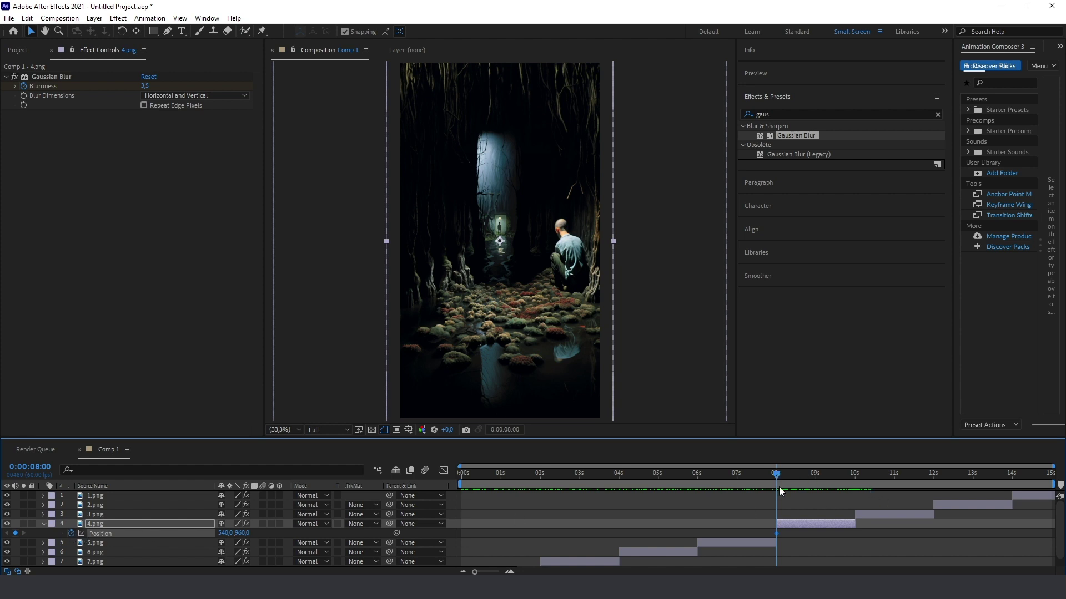
key(o)
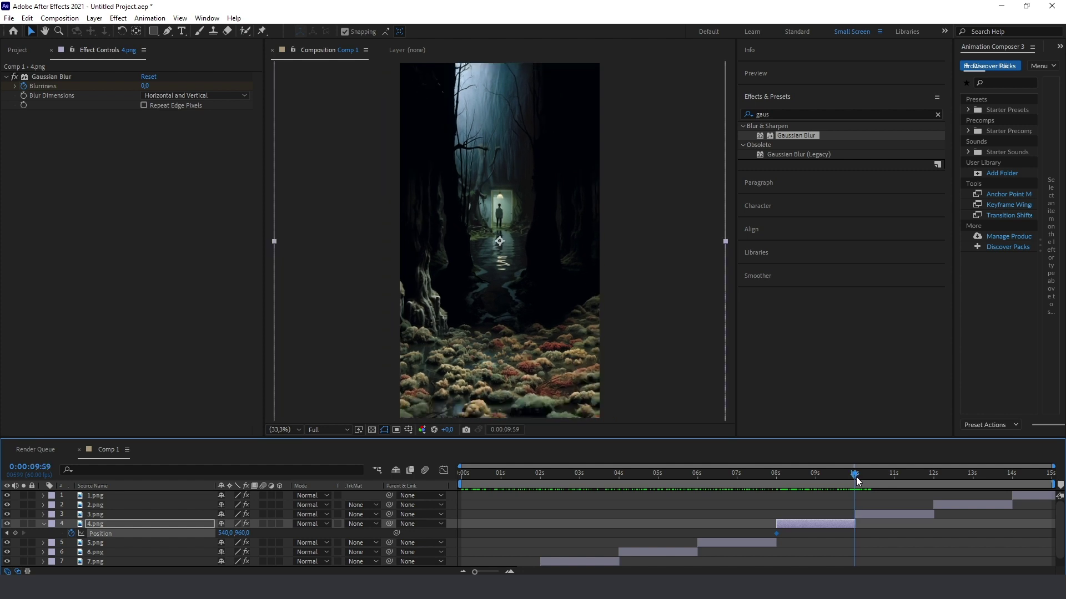
Step: Adjust 4.png's Y position at its end so it lines up with the next image
drag(856, 478, 856, 477)
drag(242, 533, 282, 536)
drag(856, 477, 855, 476)
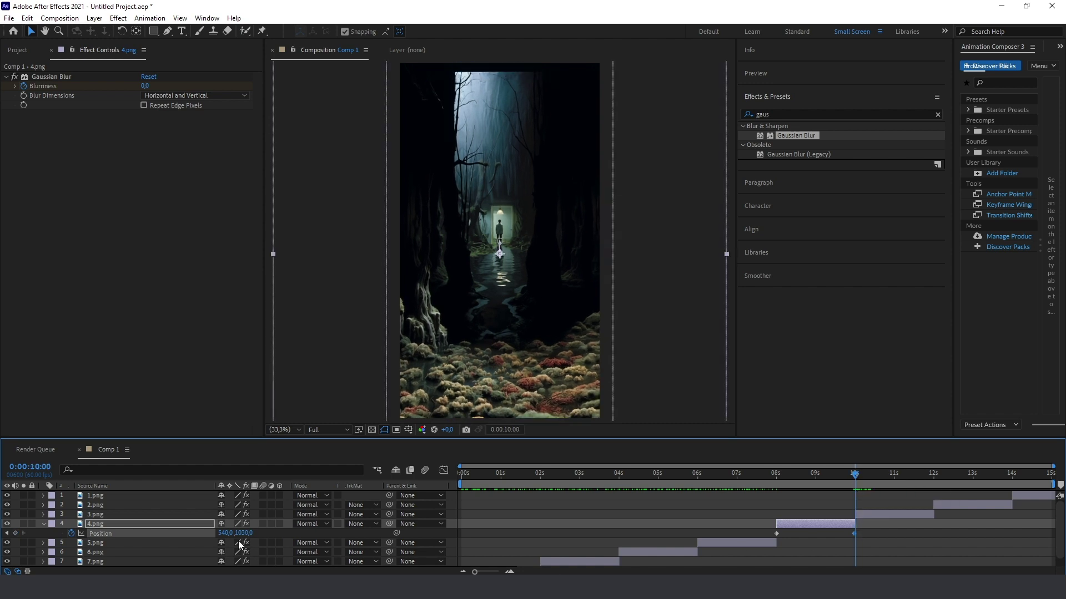
drag(854, 533, 855, 534)
drag(247, 533, 291, 535)
mouse_move(857, 474)
mouse_down()
mouse_move(841, 478)
mouse_move(867, 479)
mouse_move(835, 479)
mouse_move(857, 481)
mouse_up()
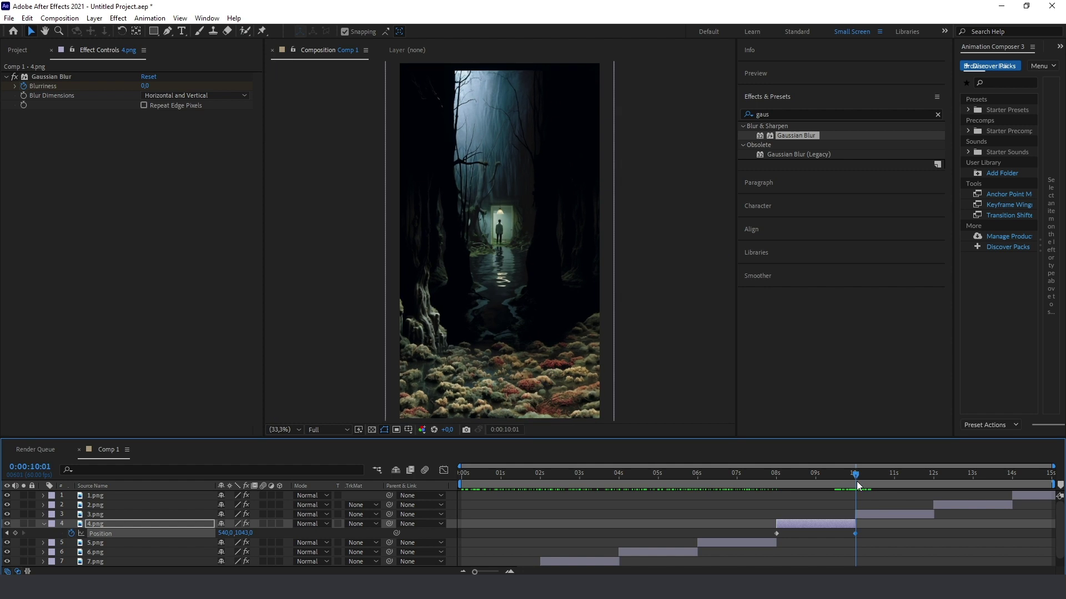
drag(857, 481, 1009, 482)
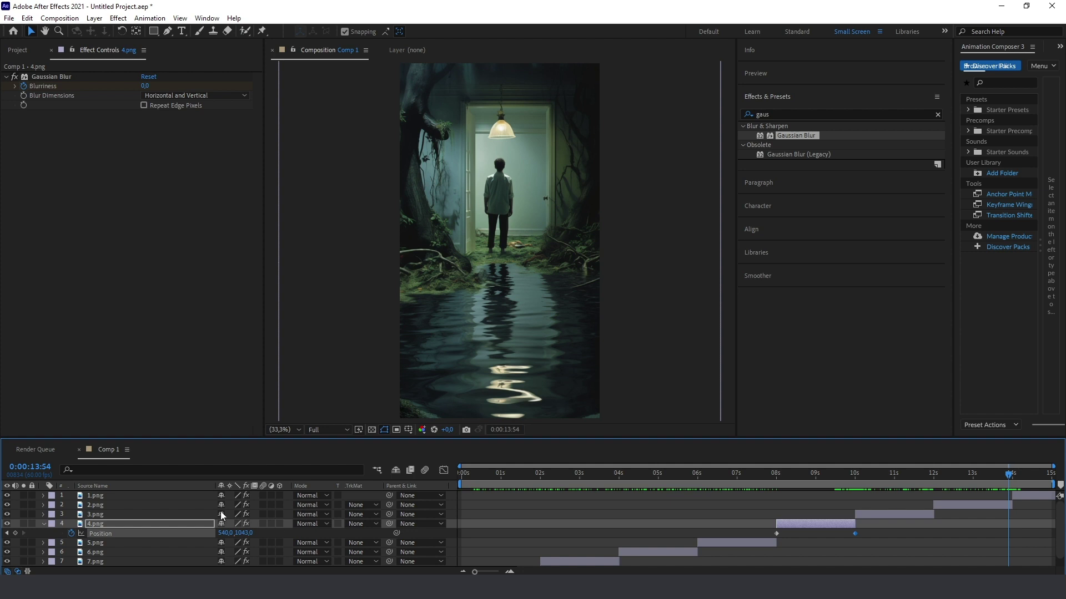
Step: Nudge 2.png's Y position near 0:00:13:58 to align it at its cut
click(127, 505)
click(45, 524)
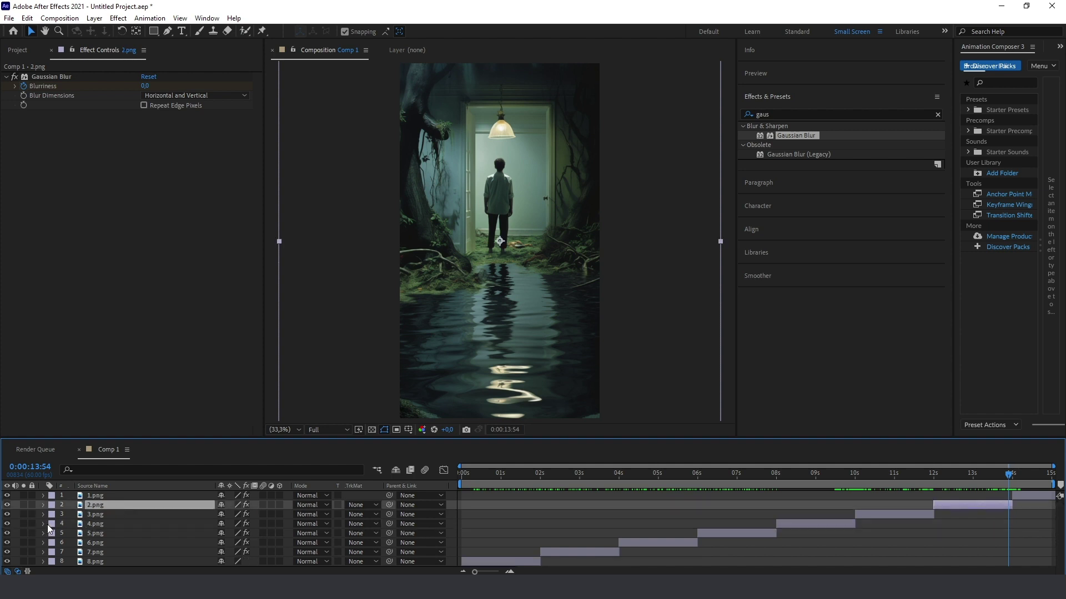
key(p)
key(comma)
click(1012, 485)
click(1011, 485)
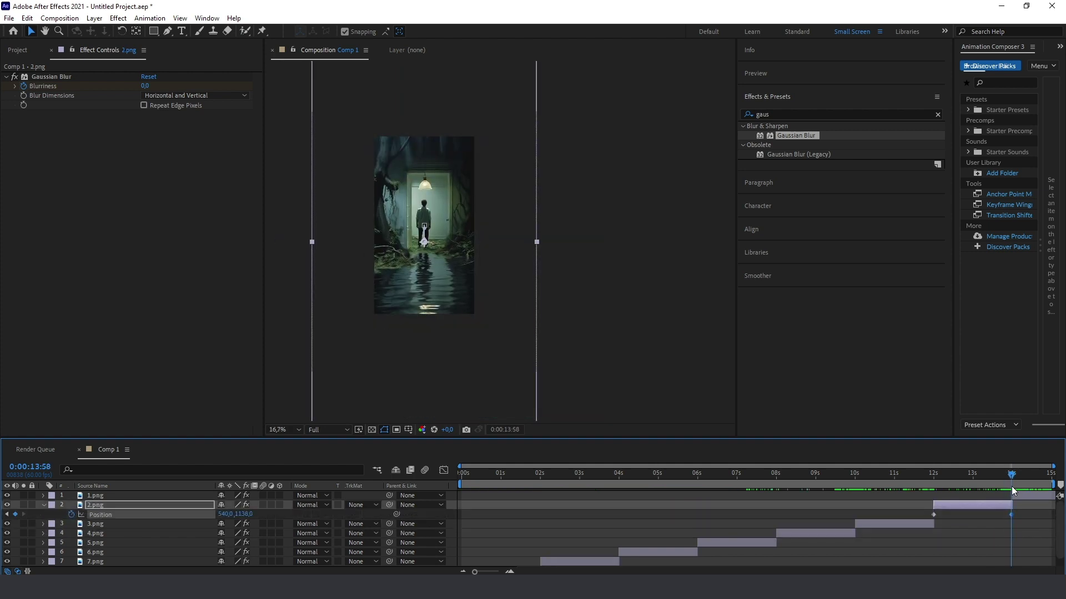
drag(244, 514, 240, 514)
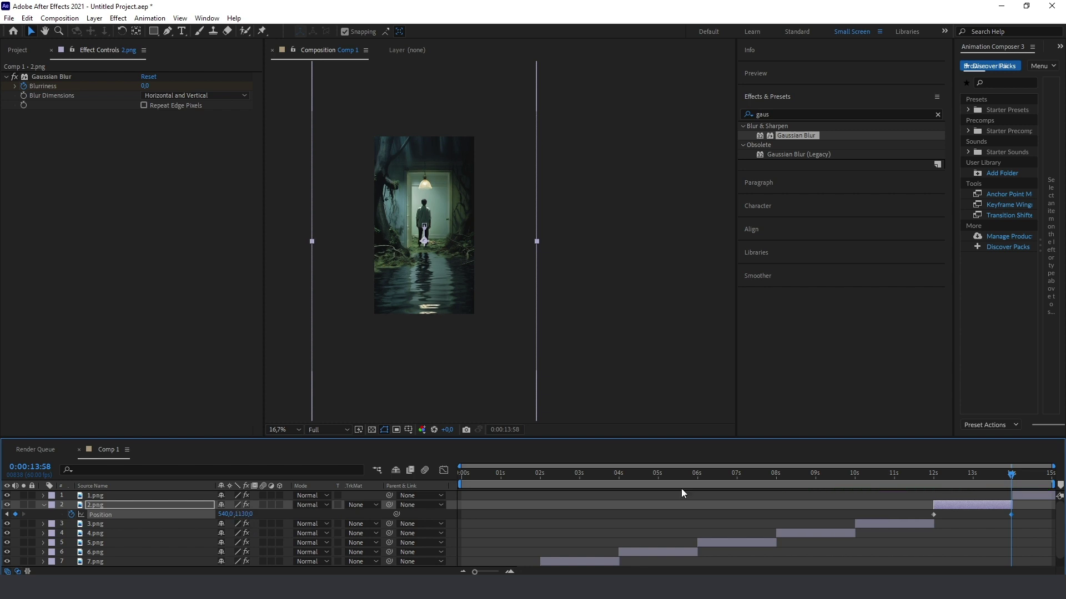
drag(1014, 476, 1003, 476)
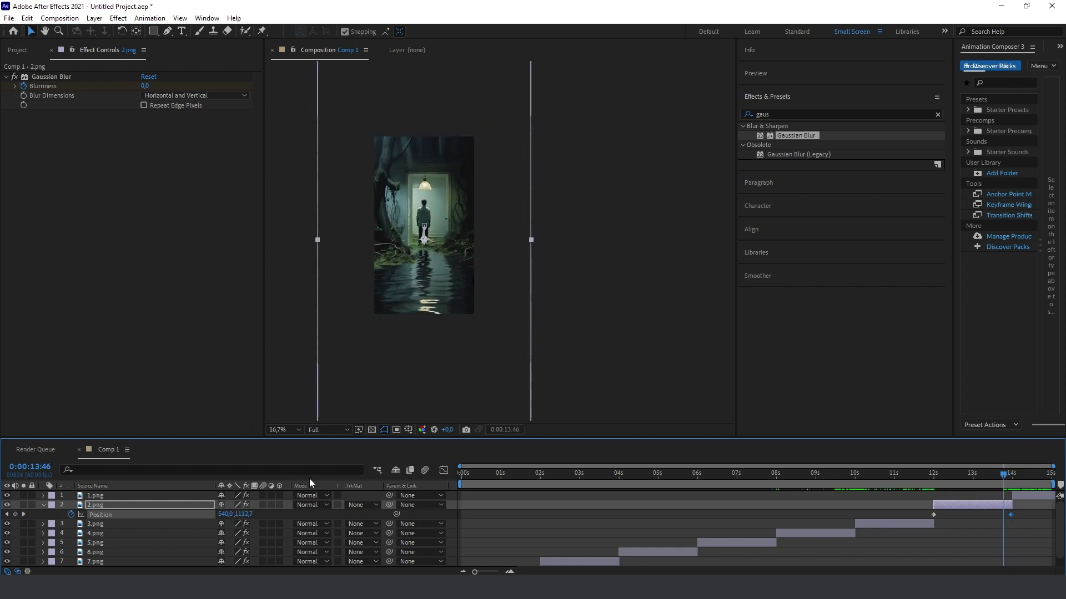
Step: Pre-compose layers 1.png through 8.png into Pre-comp 1
click(105, 497)
scroll(109, 557, down, 1)
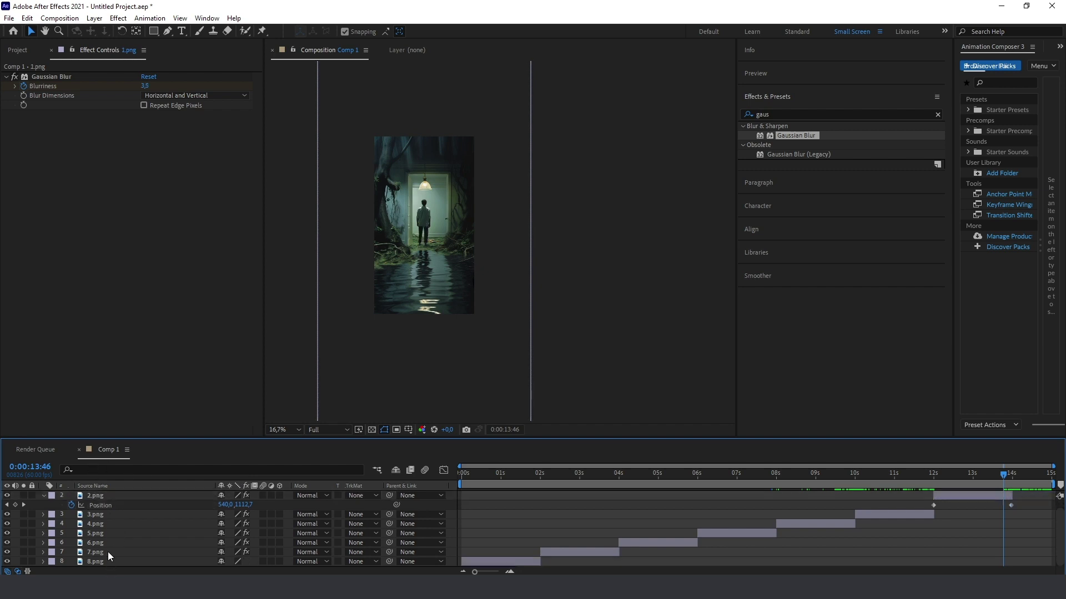
shift+click(100, 560)
right_click(113, 537)
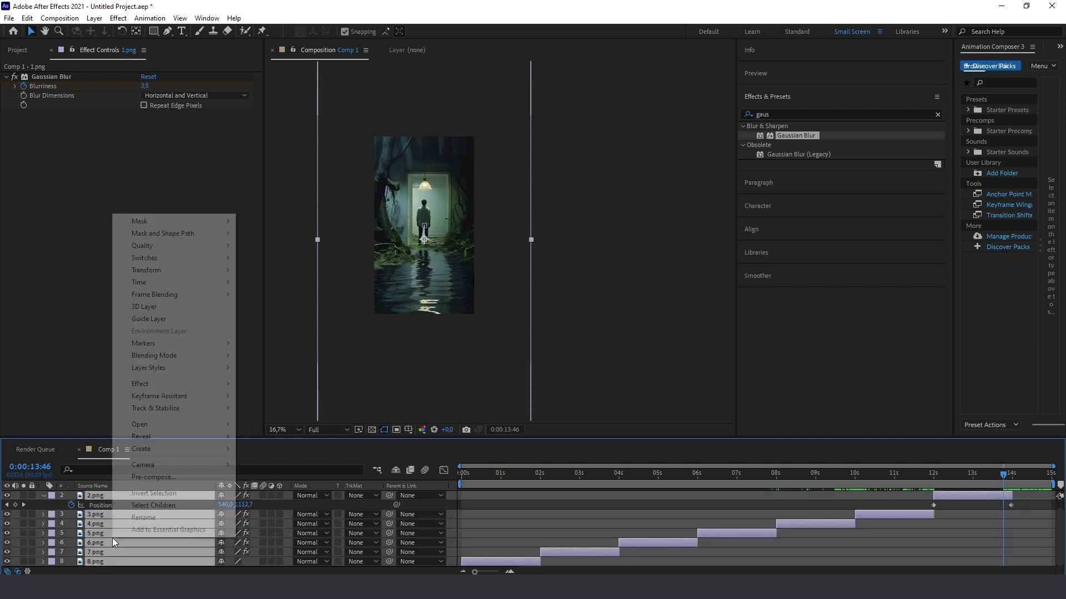
click(181, 480)
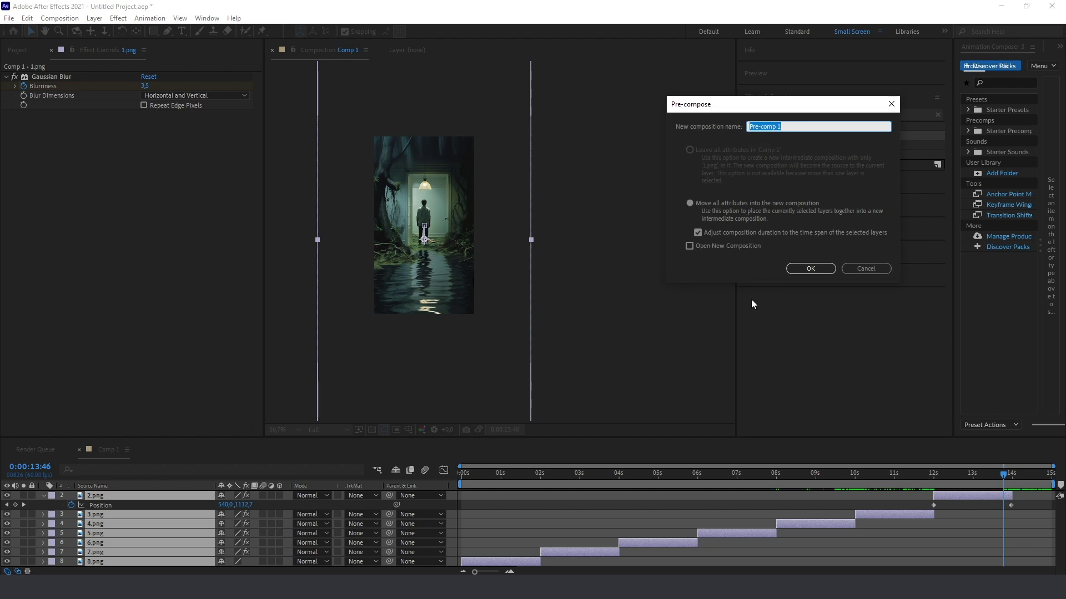
click(811, 269)
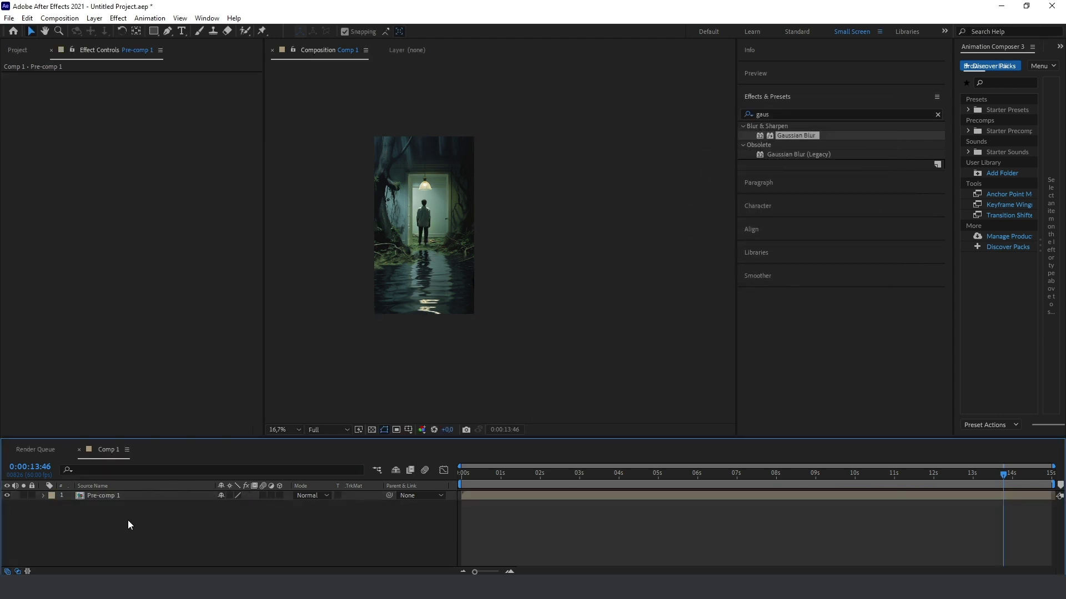
Step: Time-reverse the Pre-comp 1 layer and preview the reversed zoom
click(119, 494)
right_click(118, 493)
mouse_move(205, 236)
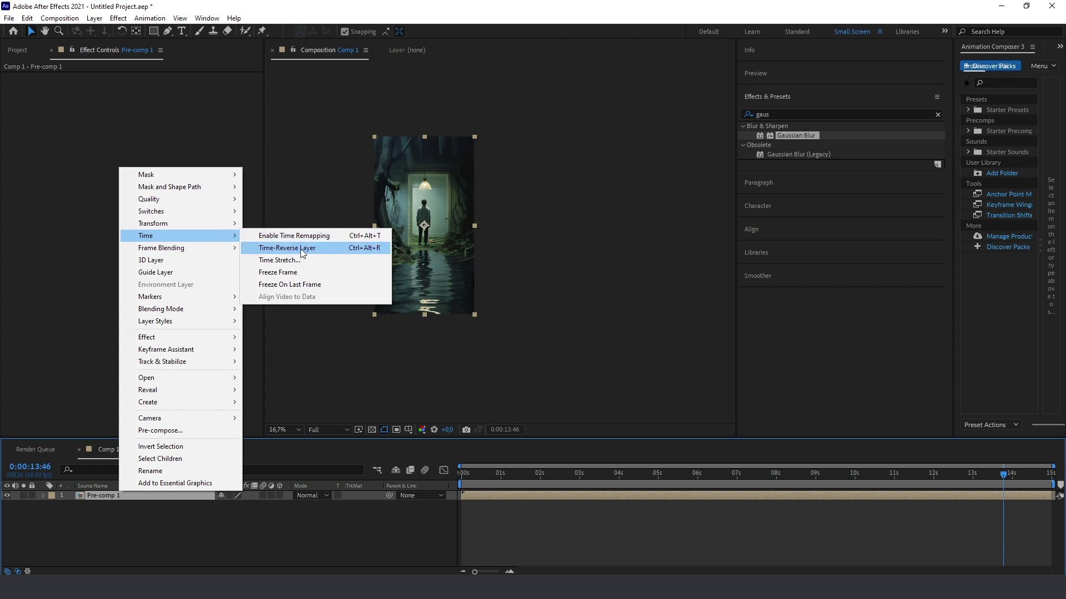
click(300, 248)
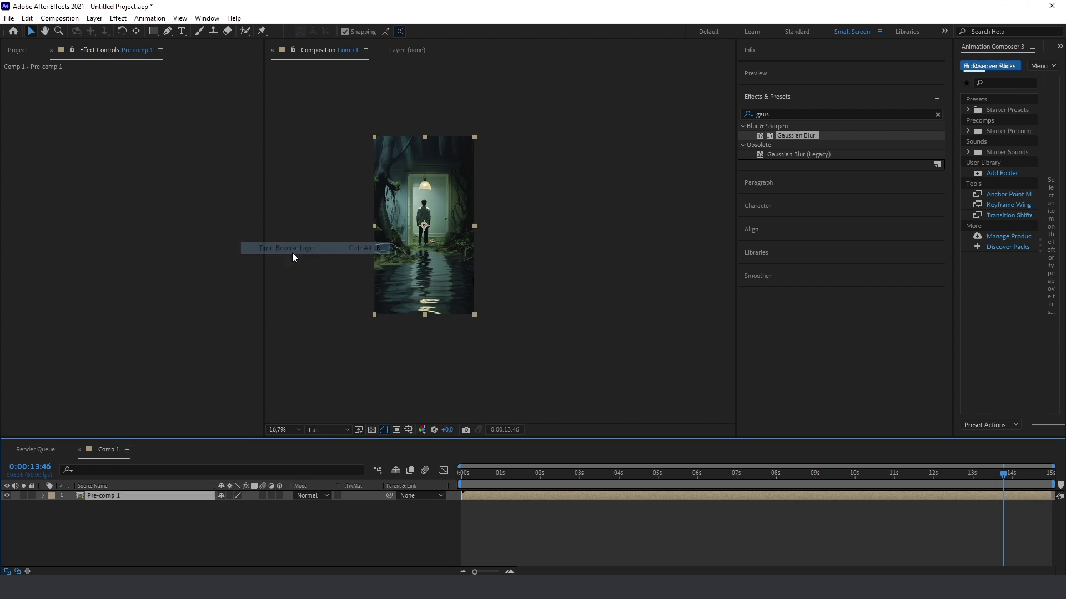
right_click(135, 496)
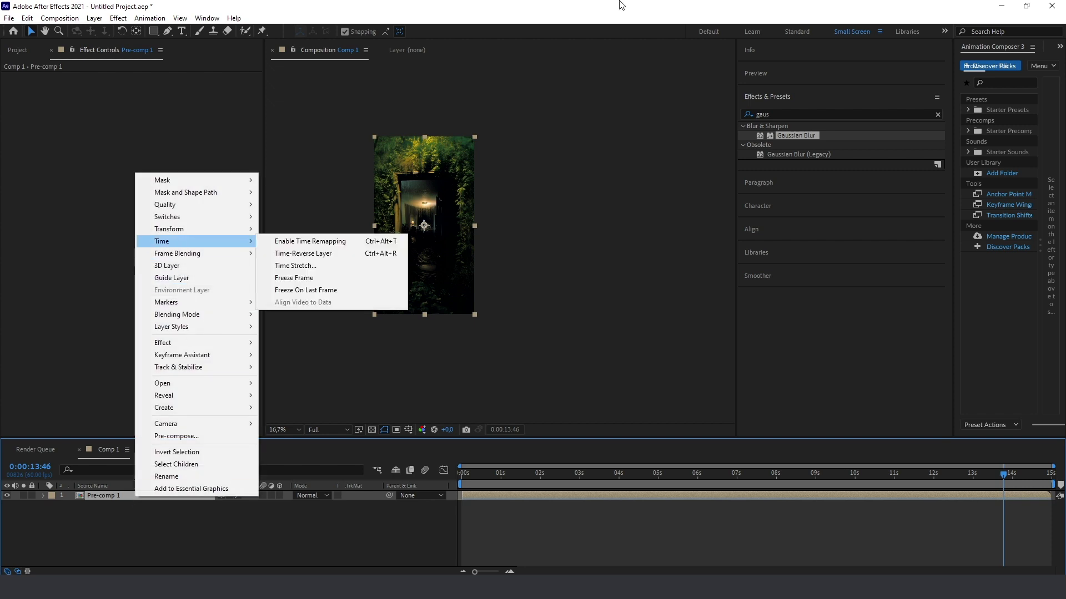
click(446, 538)
mouse_move(465, 476)
mouse_down()
mouse_move(455, 475)
mouse_move(515, 481)
mouse_move(472, 473)
mouse_move(450, 485)
mouse_up()
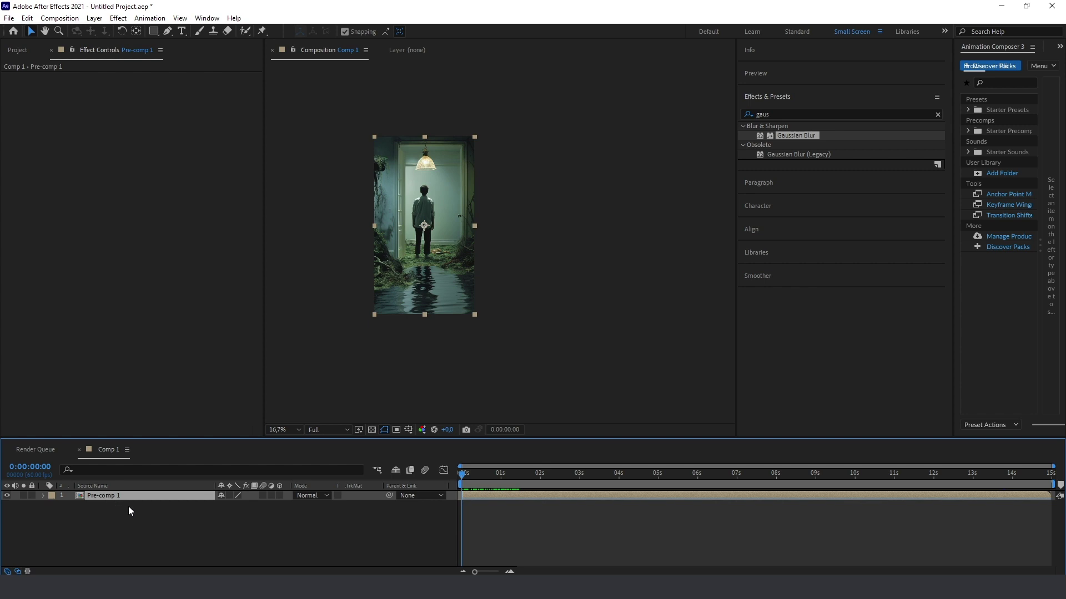
Step: Key Pre-comp 1's Scale at 100% at 3 seconds and 155% at the start
key(s)
drag(465, 475, 578, 481)
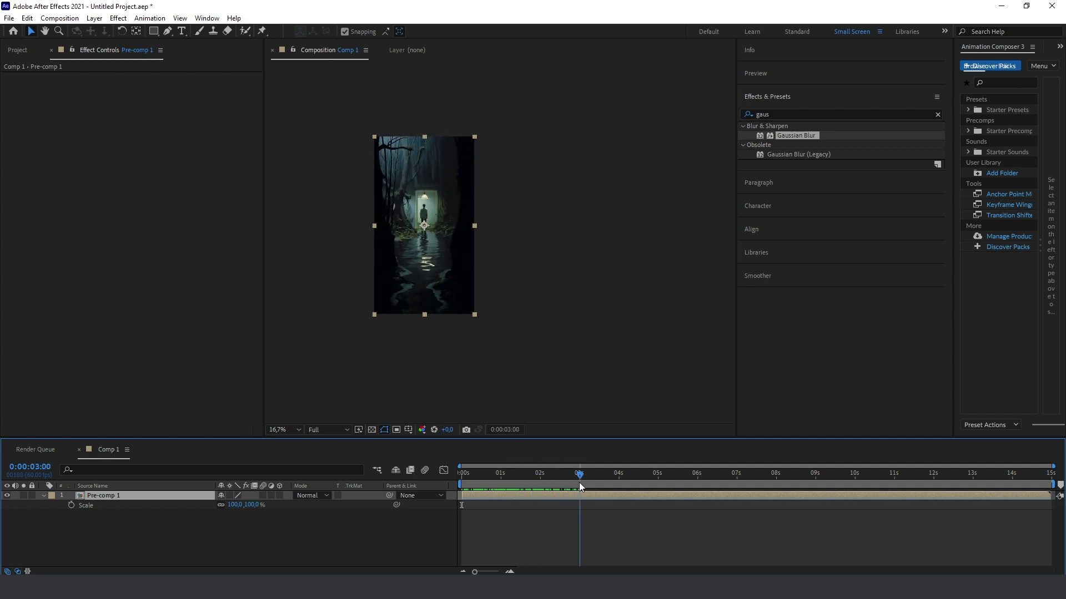
click(71, 507)
key(Home)
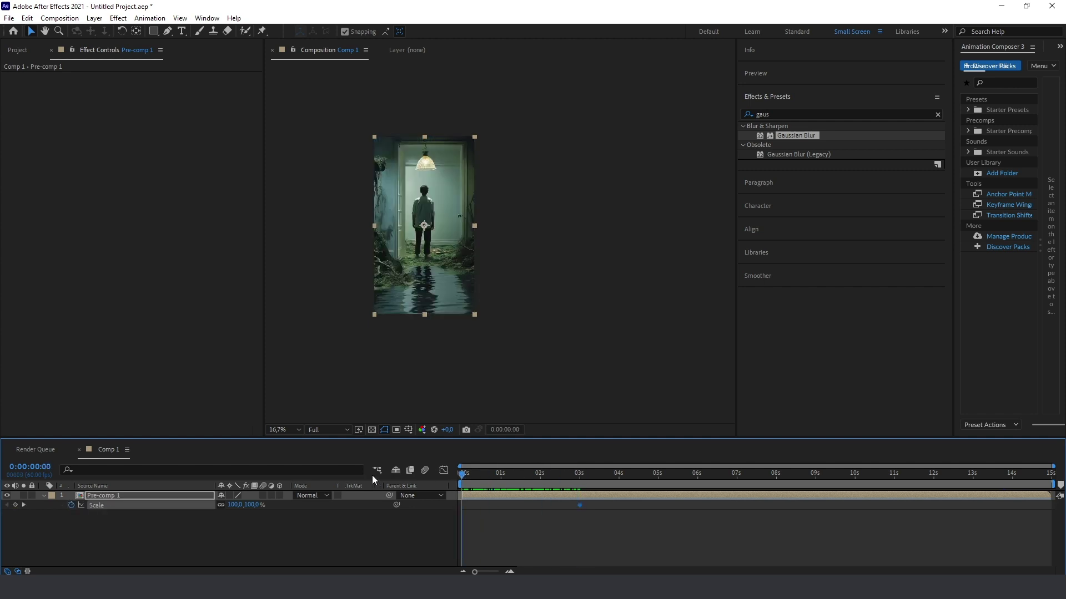
drag(237, 506, 253, 508)
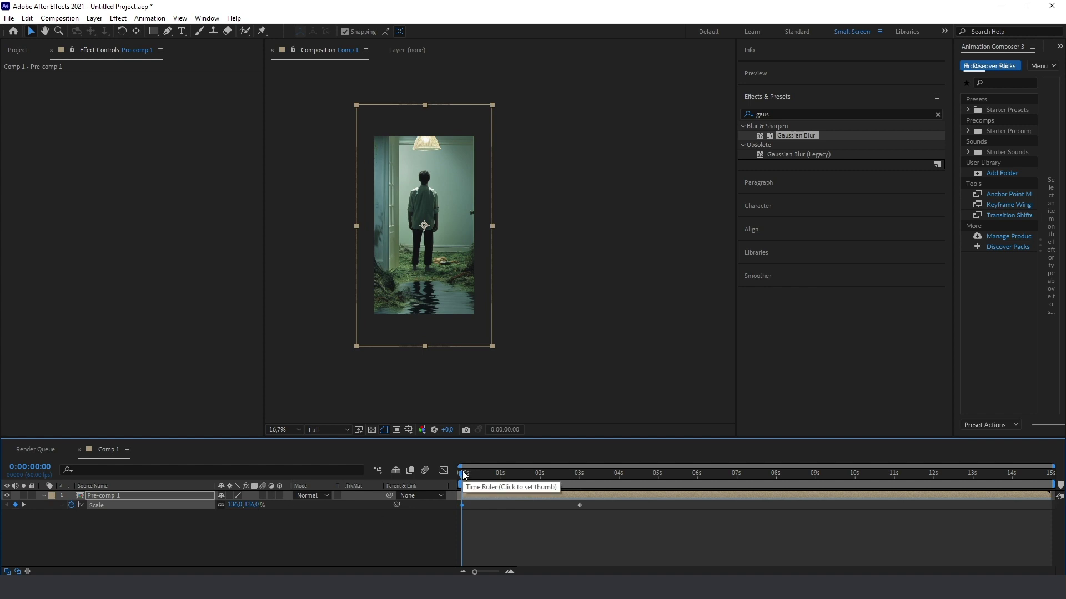
mouse_move(465, 475)
mouse_down()
mouse_move(504, 476)
mouse_move(461, 476)
mouse_up()
drag(234, 504, 772, 492)
key(Home)
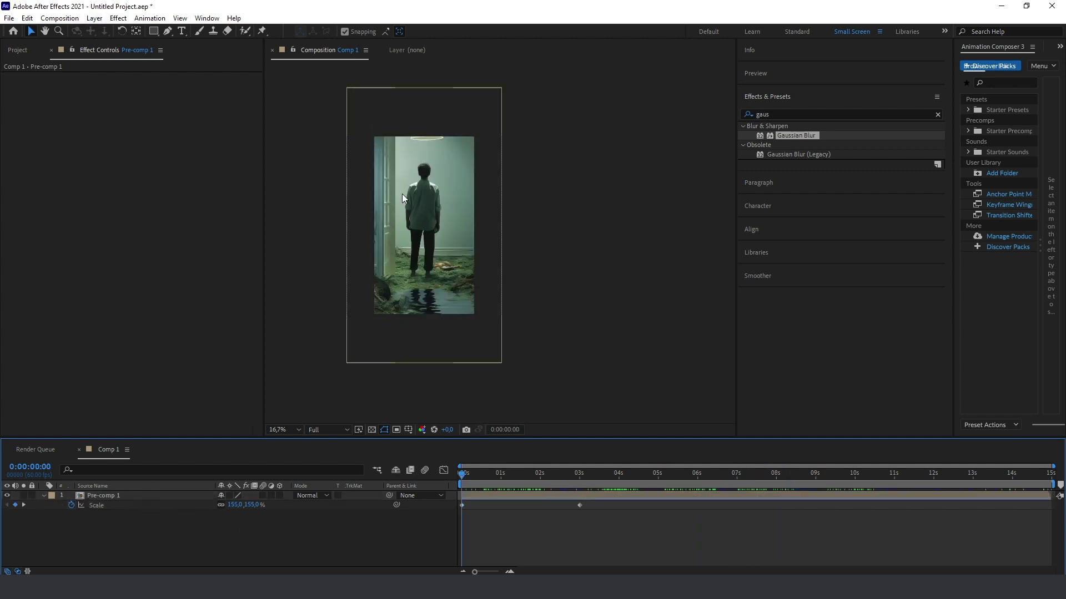
Step: Add a new adjustment layer and trim it to a short span near 2 seconds
click(98, 19)
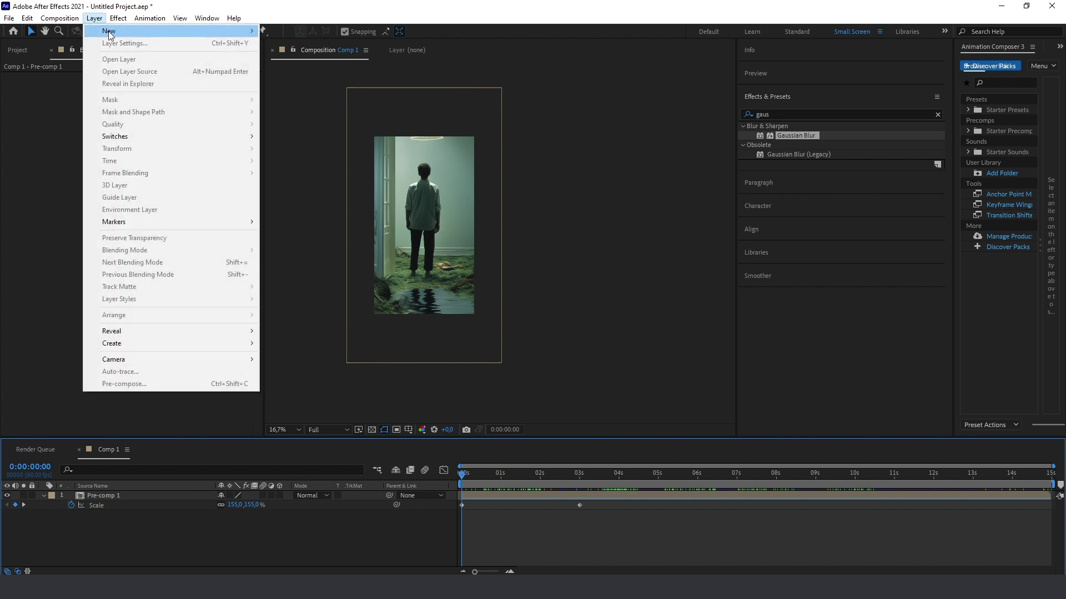
mouse_move(114, 33)
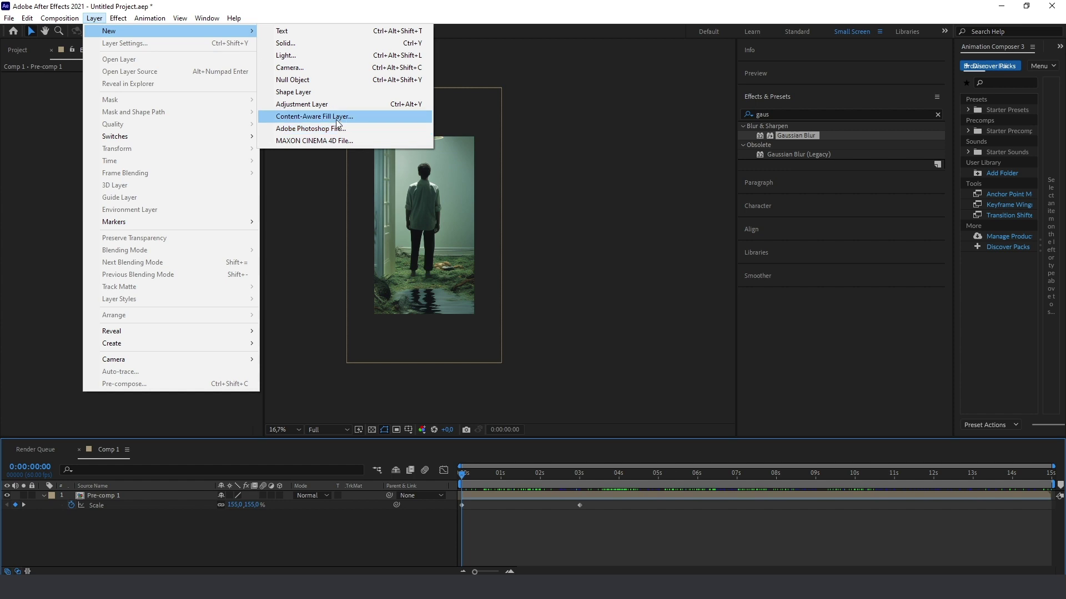
click(325, 105)
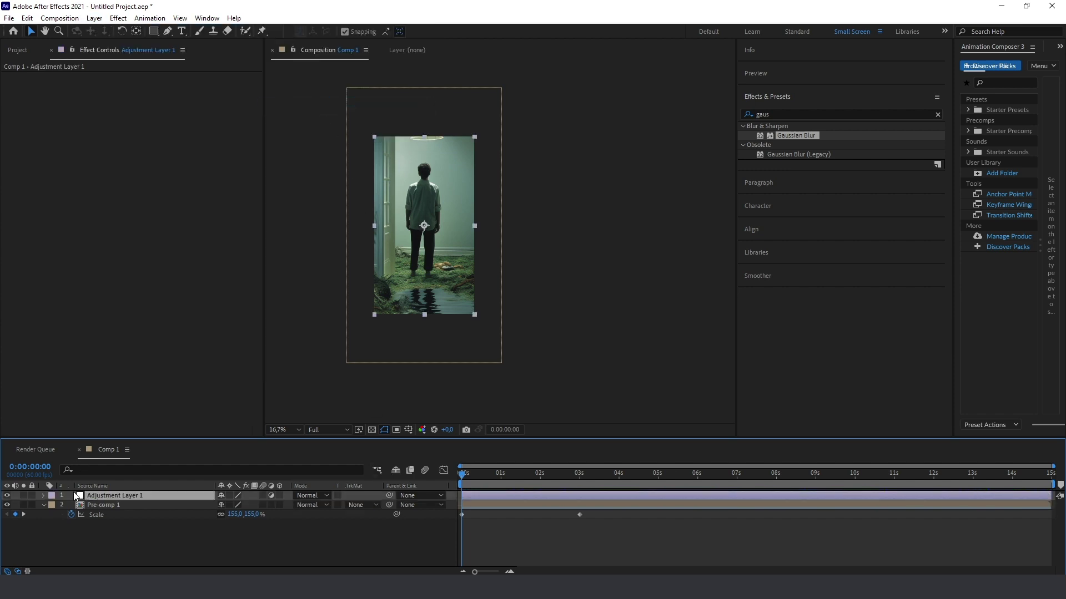
drag(1050, 495, 523, 496)
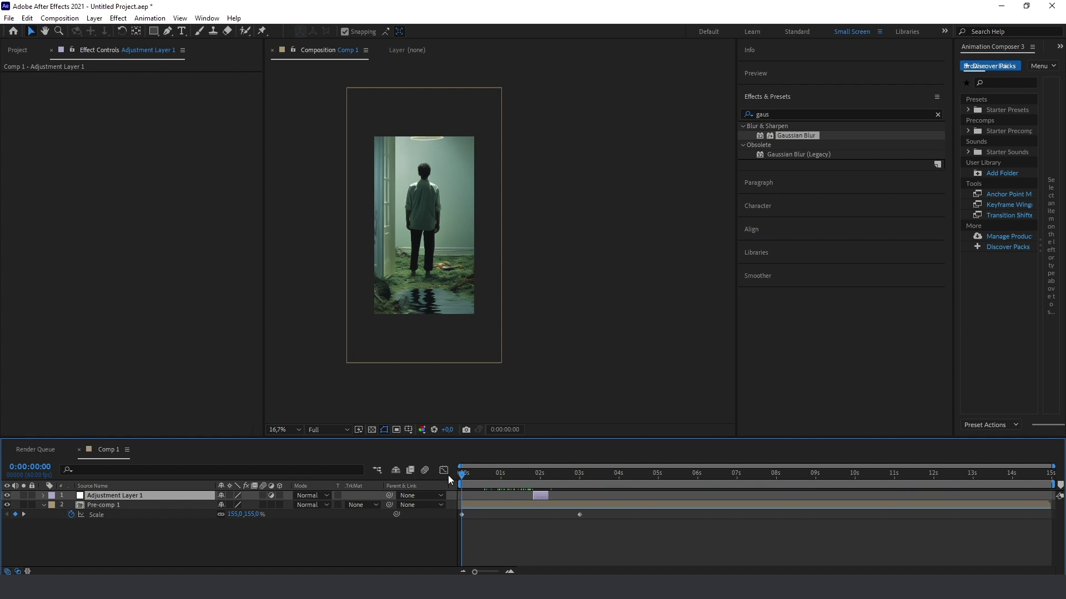
drag(463, 475, 541, 478)
Step: Apply Brightness & Contrast to the adjustment layer with a wiggle(50,150) Brightness expression
click(798, 113)
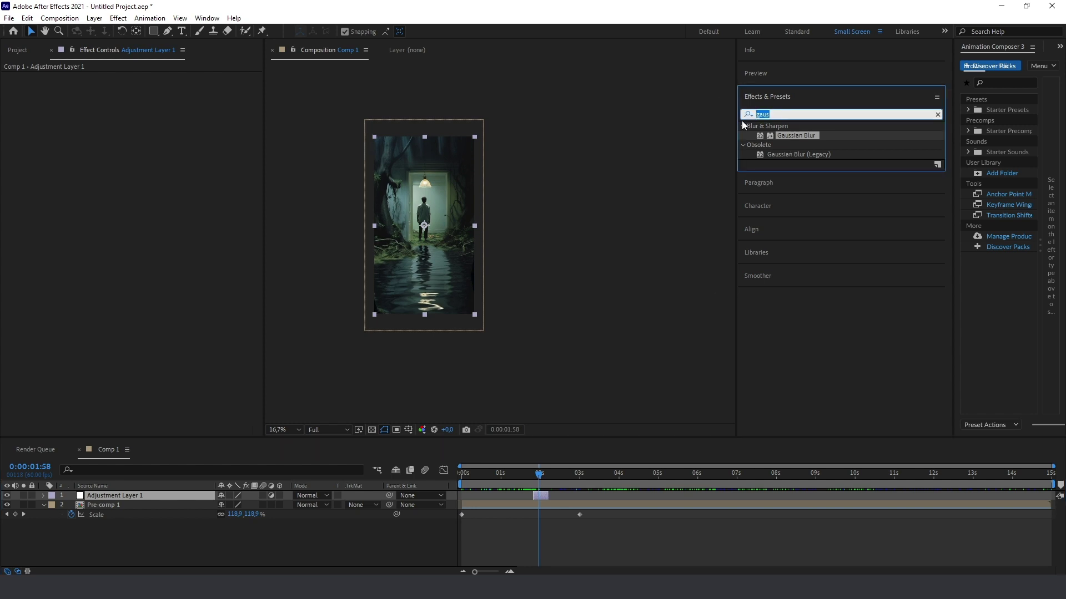
text(bright)
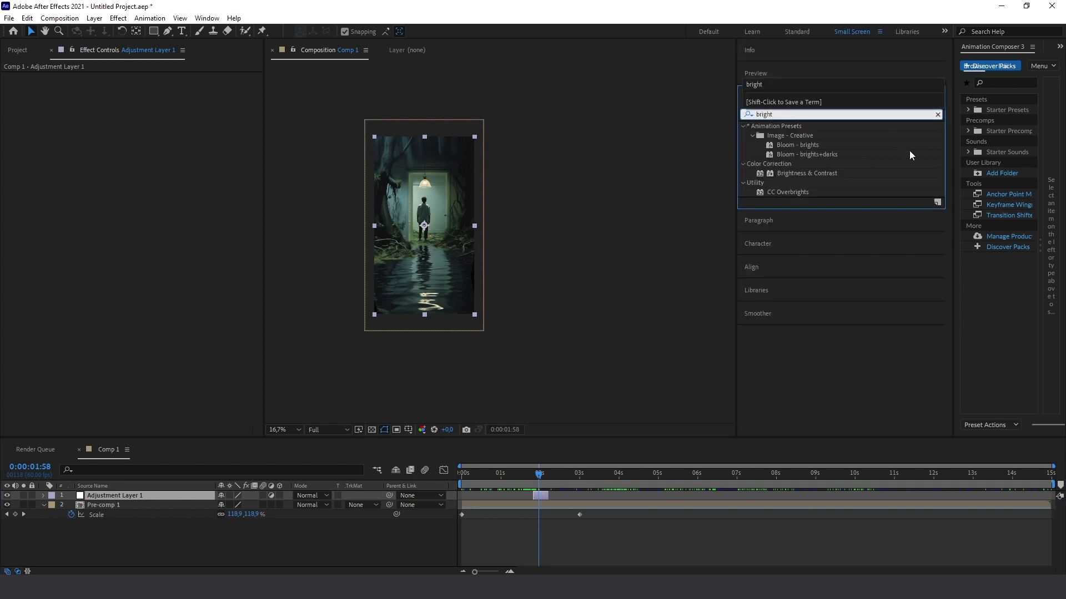
drag(834, 172, 114, 497)
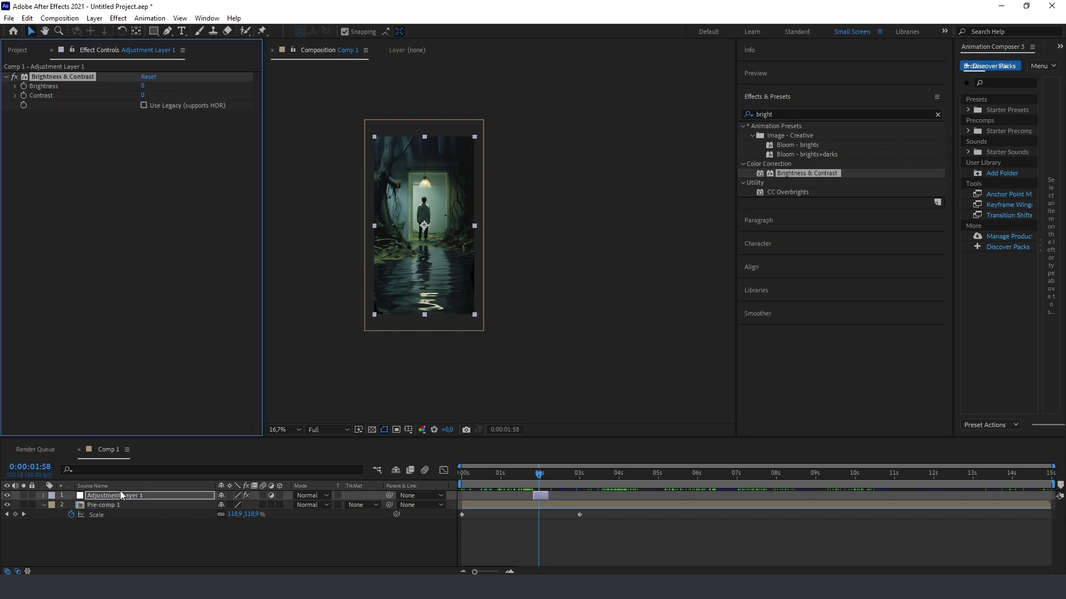
alt+click(23, 86)
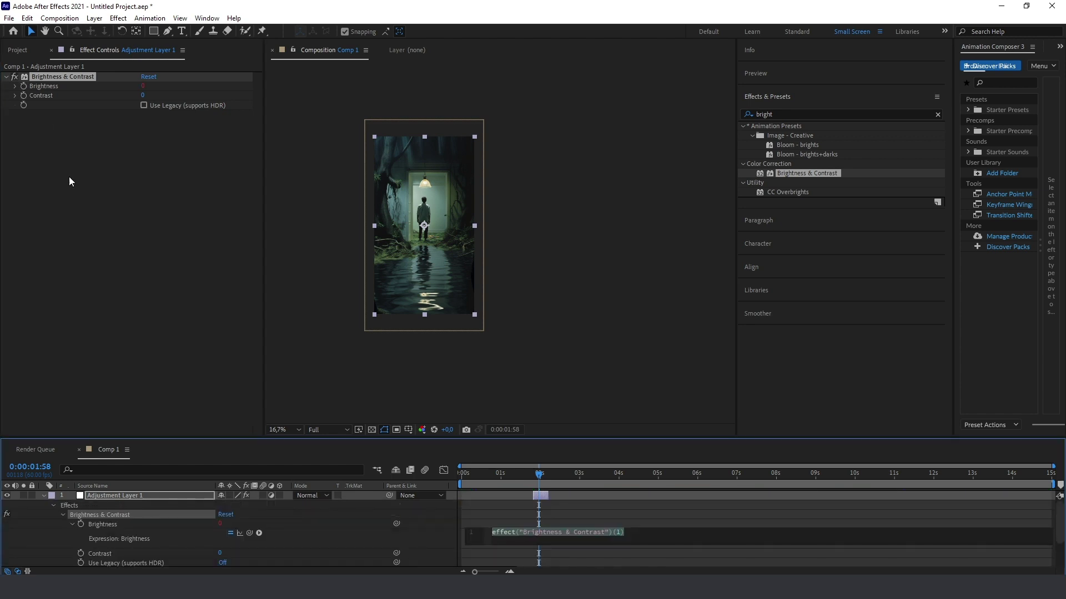
text(wi)
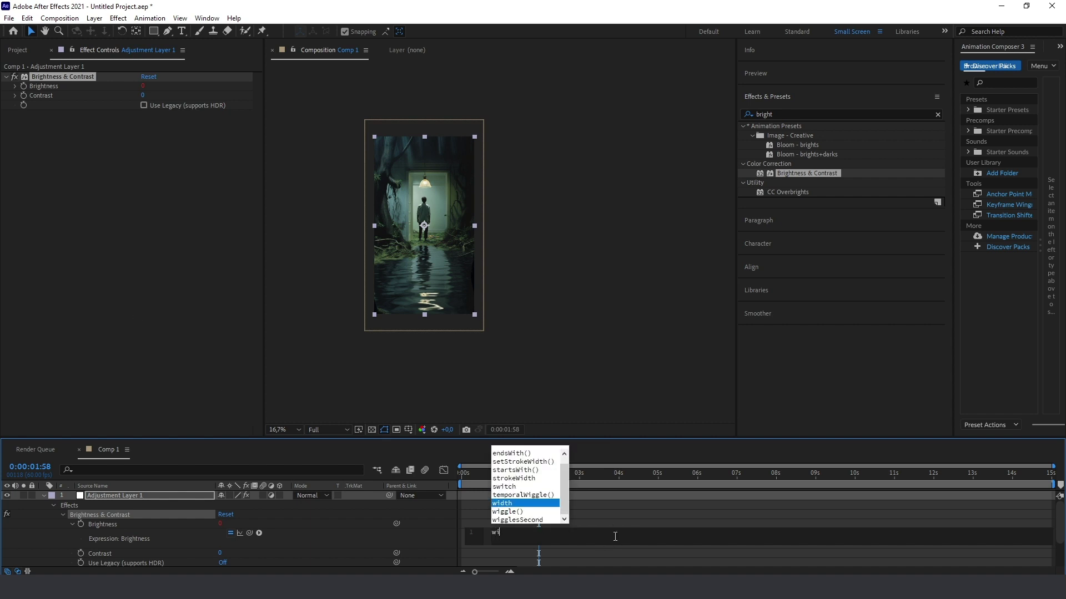
double_click(525, 511)
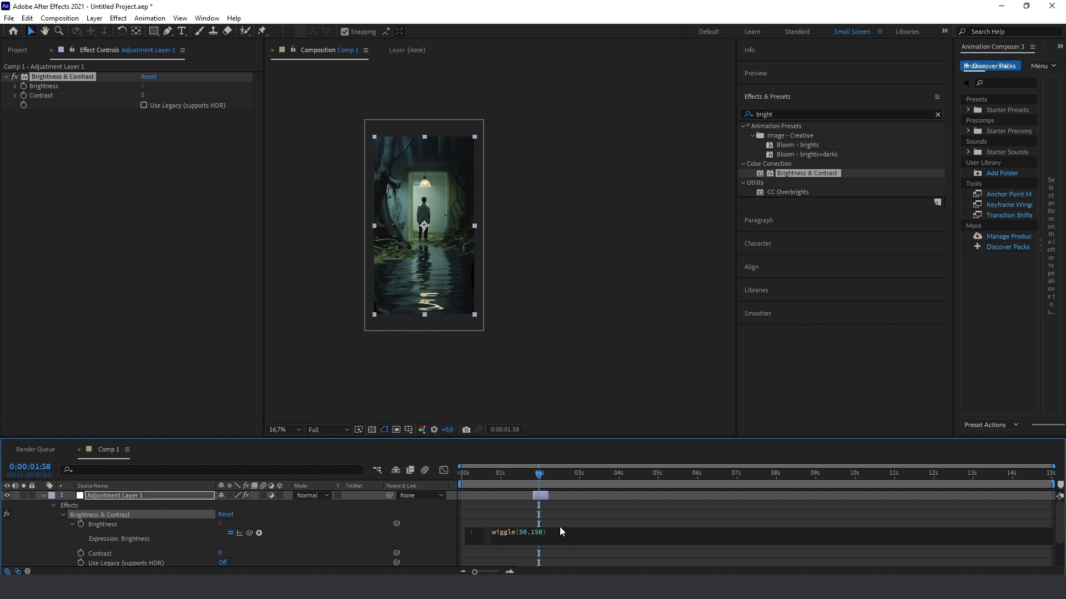
key(KP_Enter)
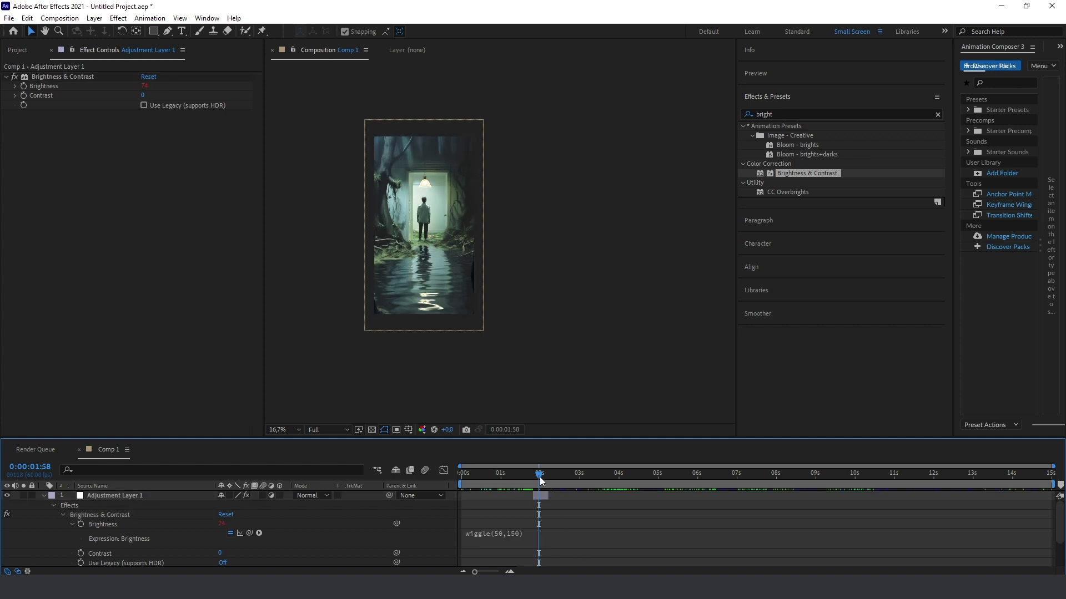
click(531, 478)
drag(531, 479, 551, 477)
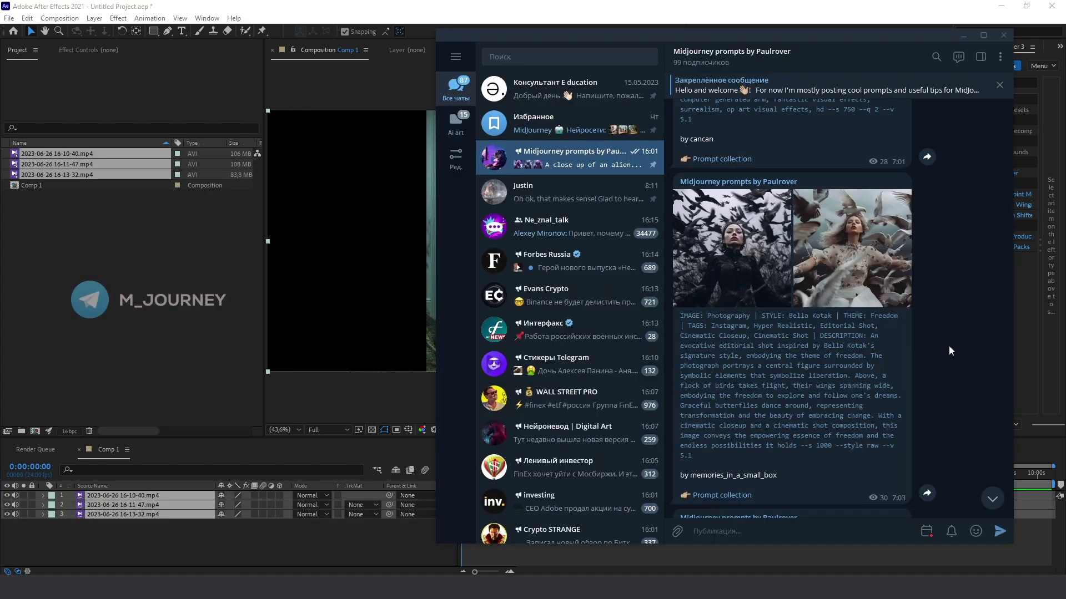
Step: Scroll through the channel's posts of generated images and their prompt texts
scroll(948, 347, down, 6)
scroll(948, 346, down, 3)
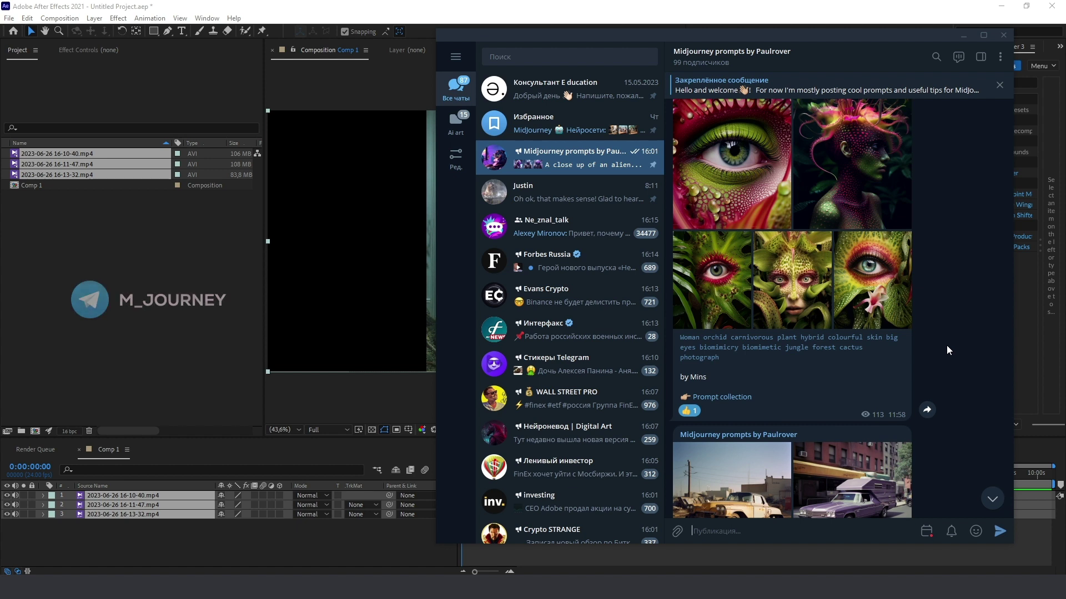
scroll(946, 346, down, 10)
scroll(943, 373, down, 10)
scroll(943, 373, down, 15)
scroll(944, 373, down, 10)
scroll(944, 373, down, 15)
scroll(943, 378, down, 15)
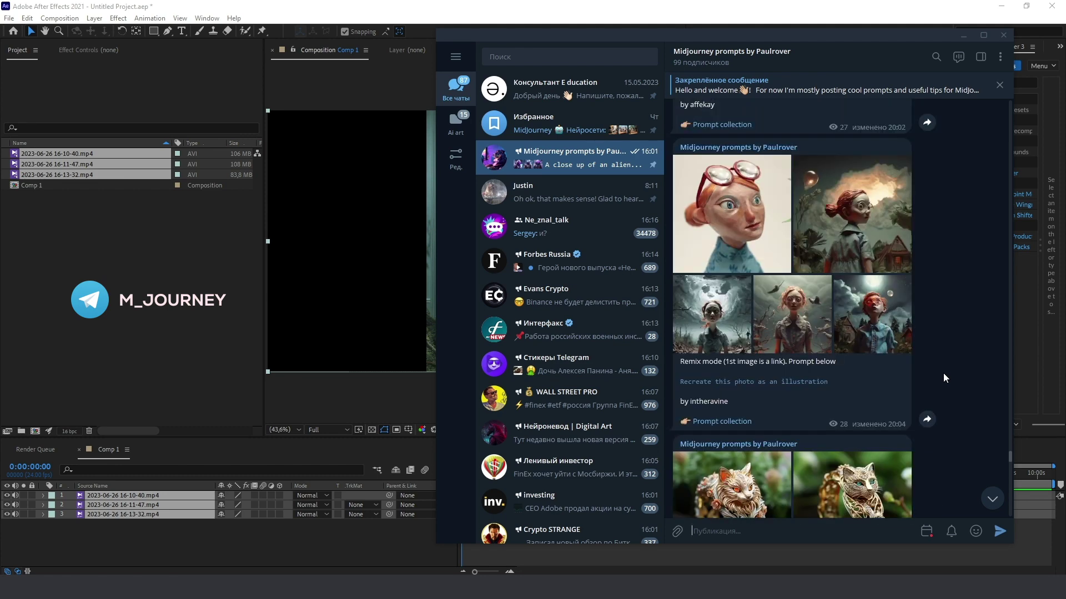